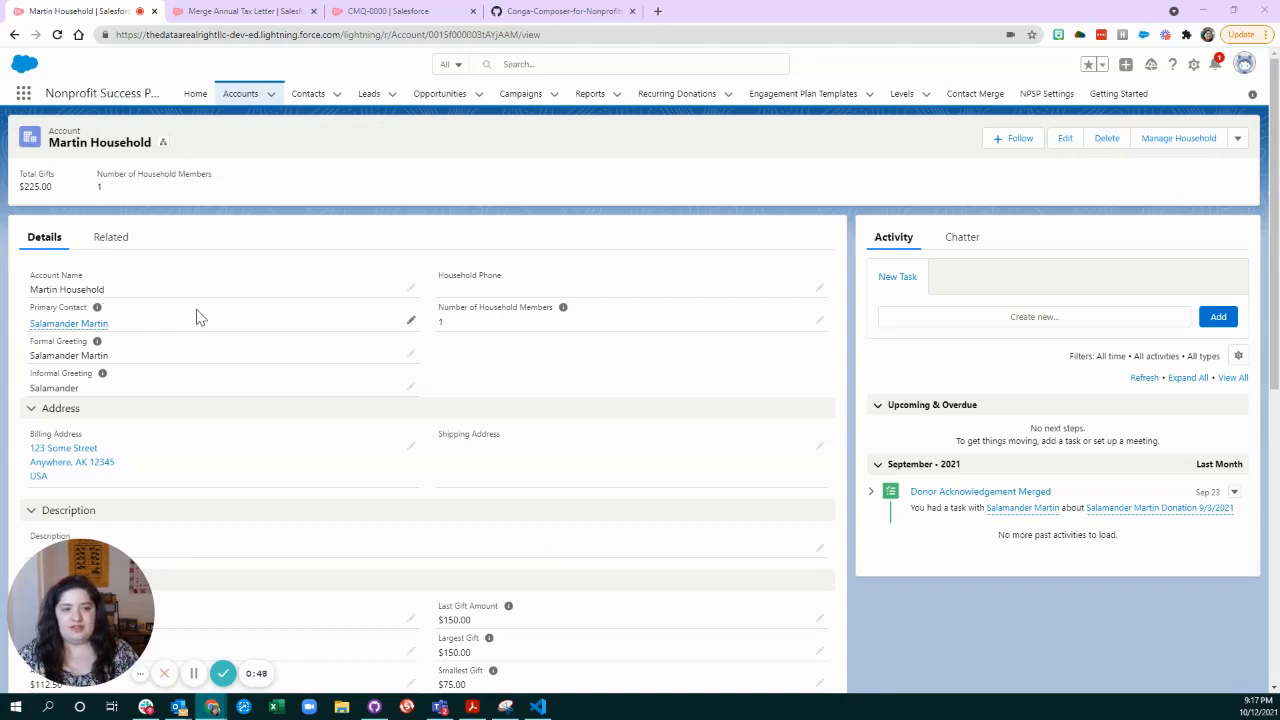
Review the household account's related contacts and donation opportunities.
click(126, 239)
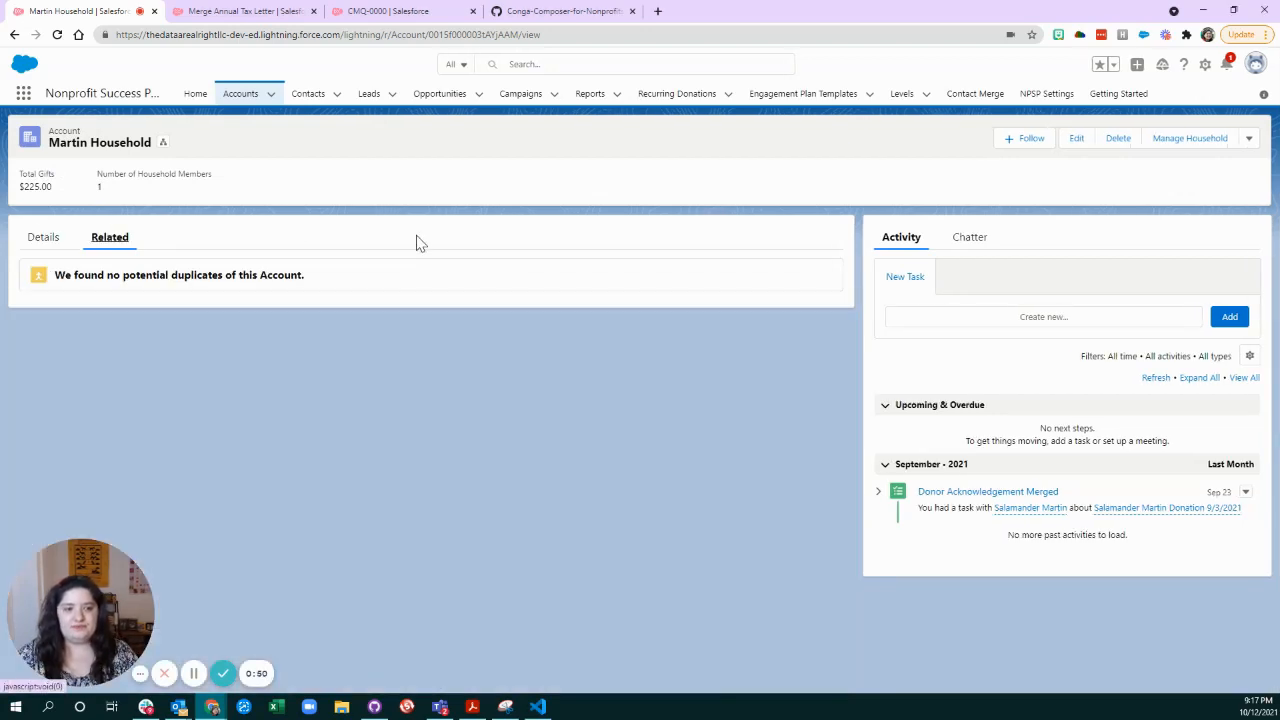
scroll(171, 466, down, 1)
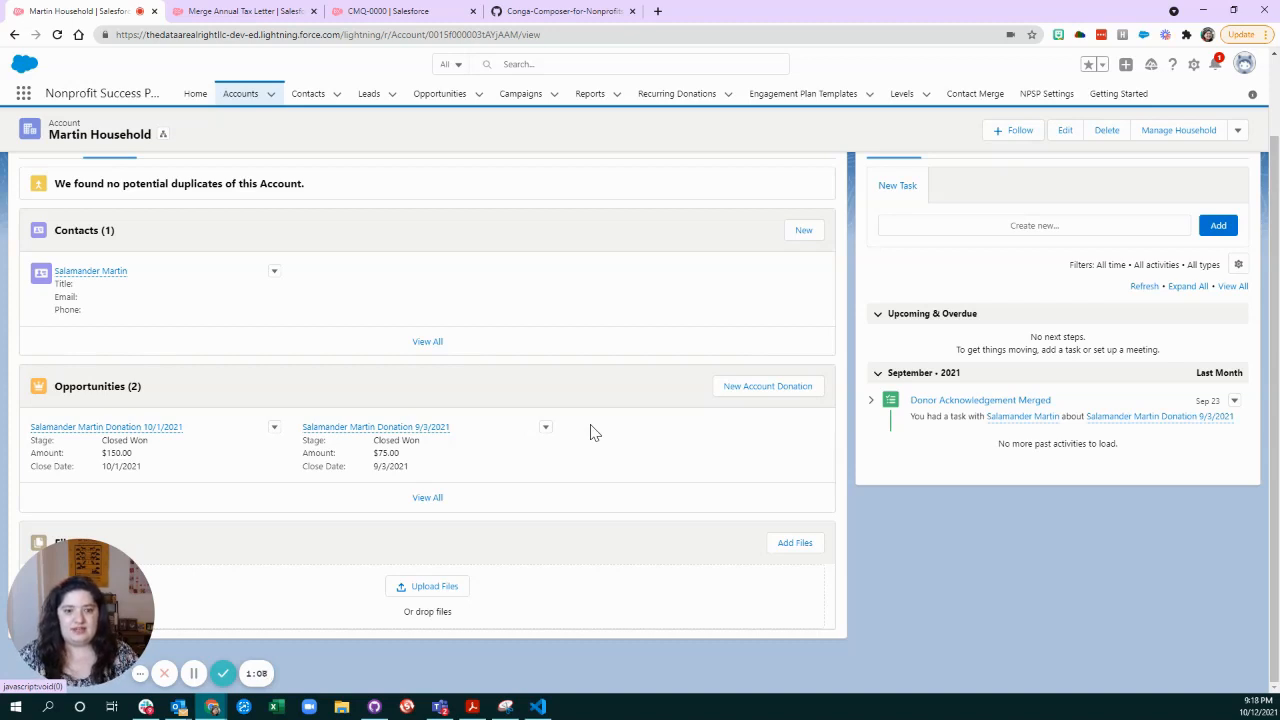
scroll(623, 440, up, 2)
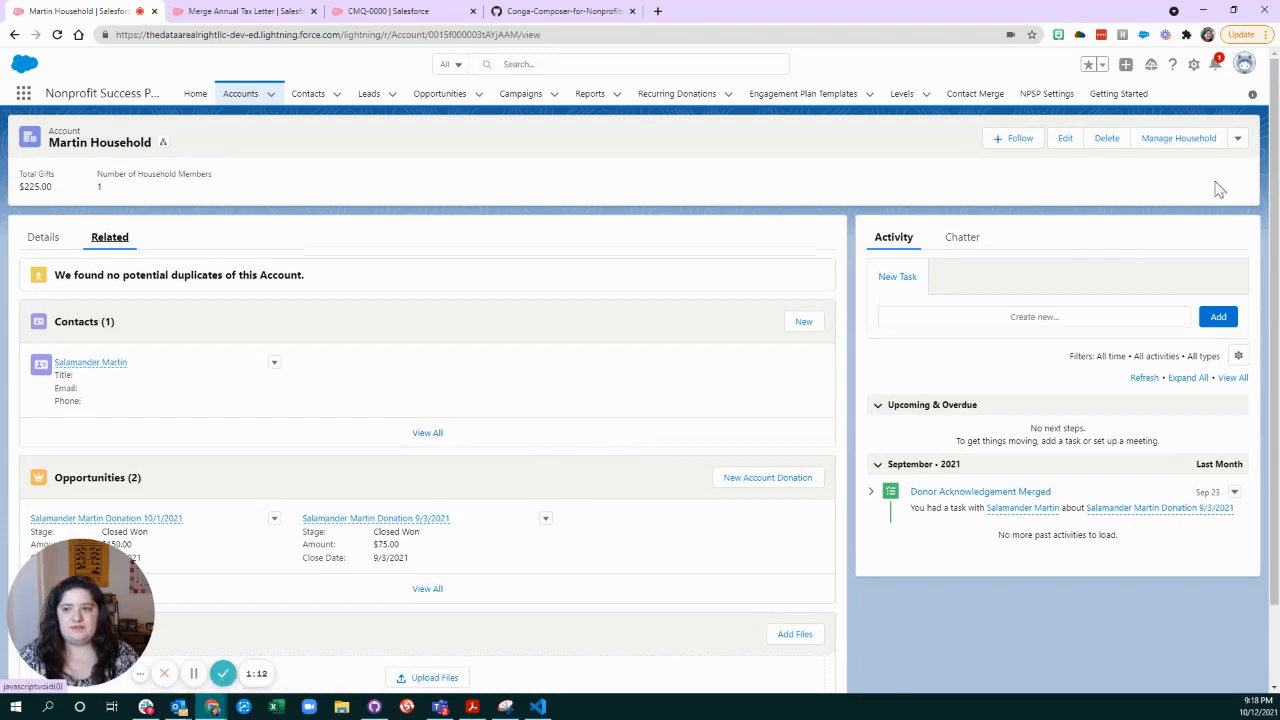
Run Merge Annual Tax Letter from the household account, merging and downloading both the Summary and the with Donation Table templates.
click(1238, 140)
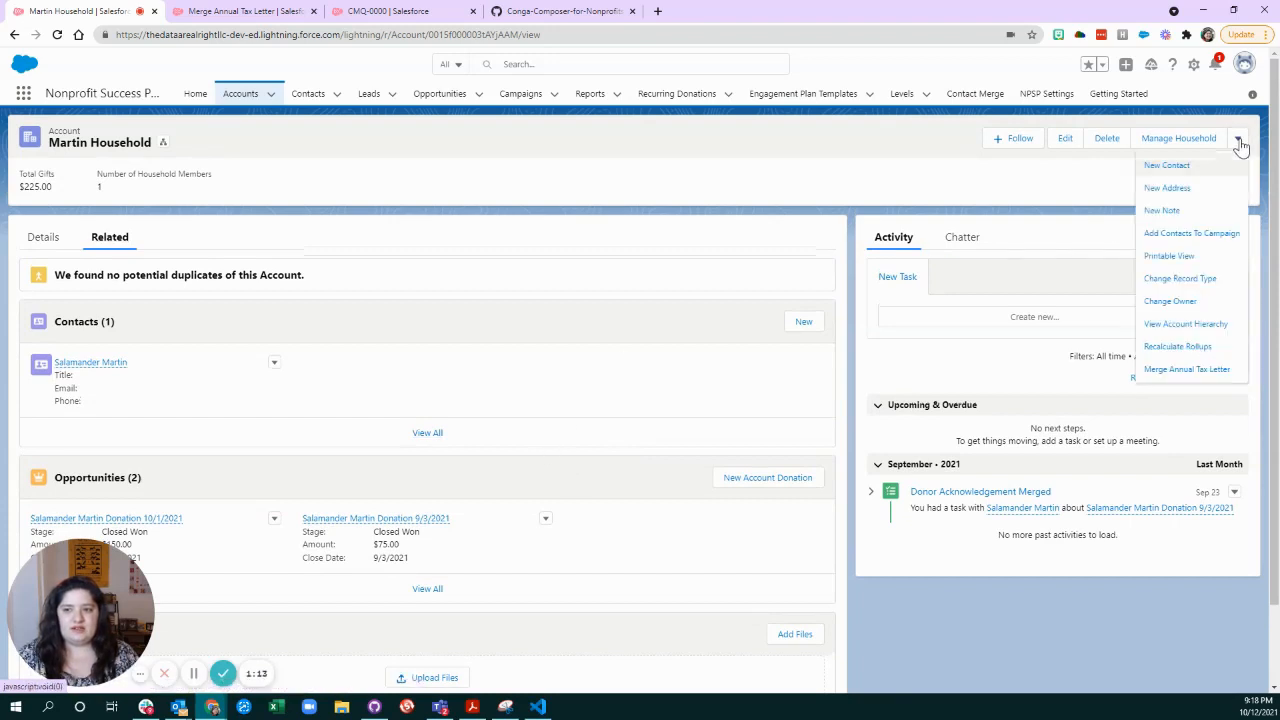
click(1217, 371)
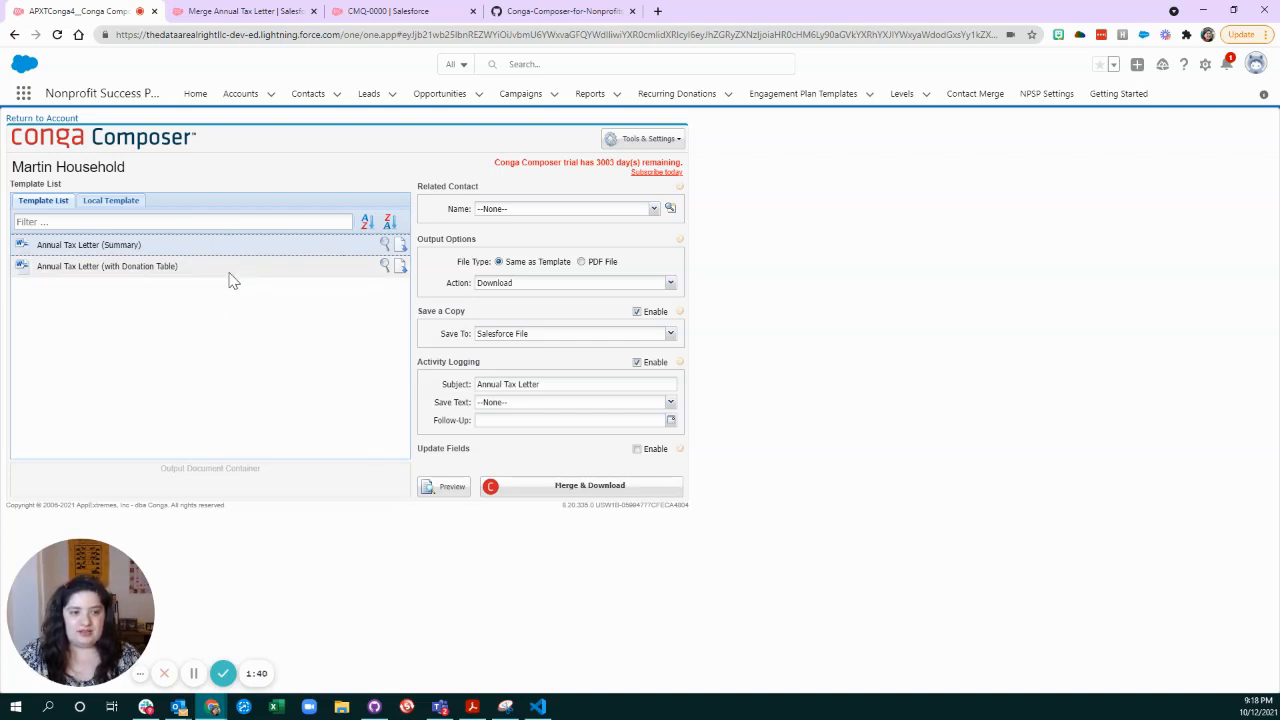
mouse_move(72, 252)
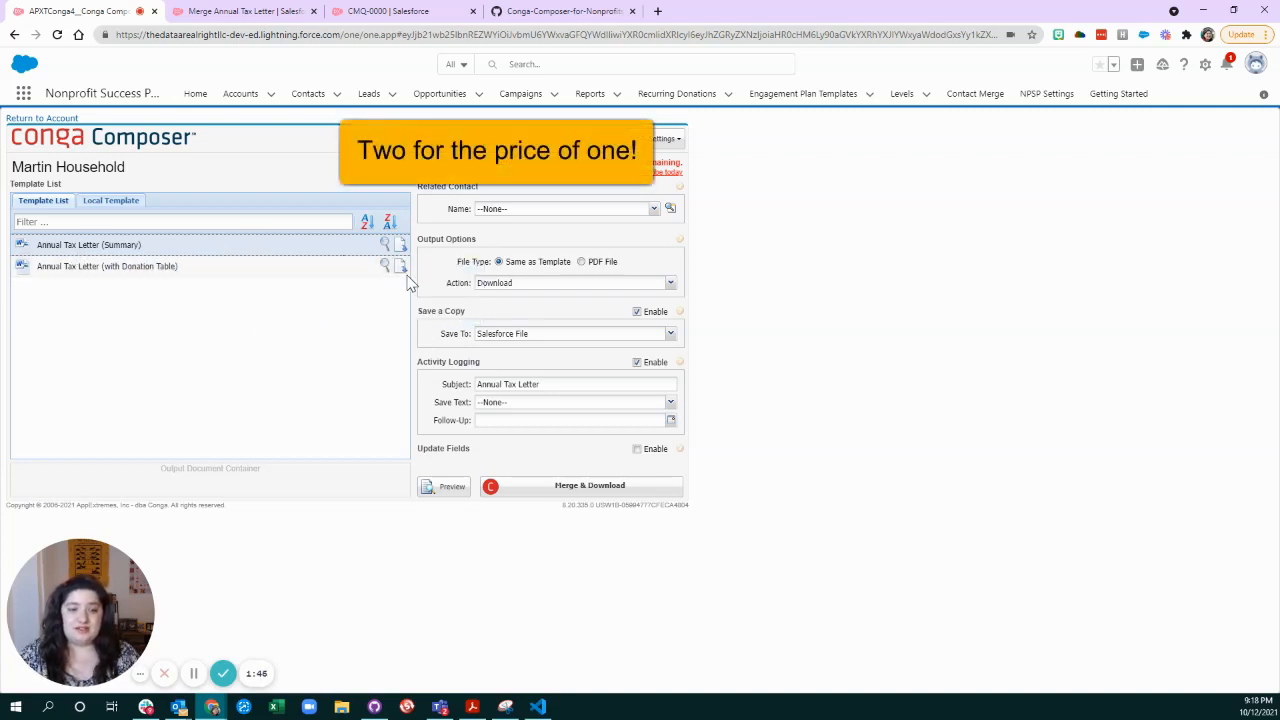
click(590, 488)
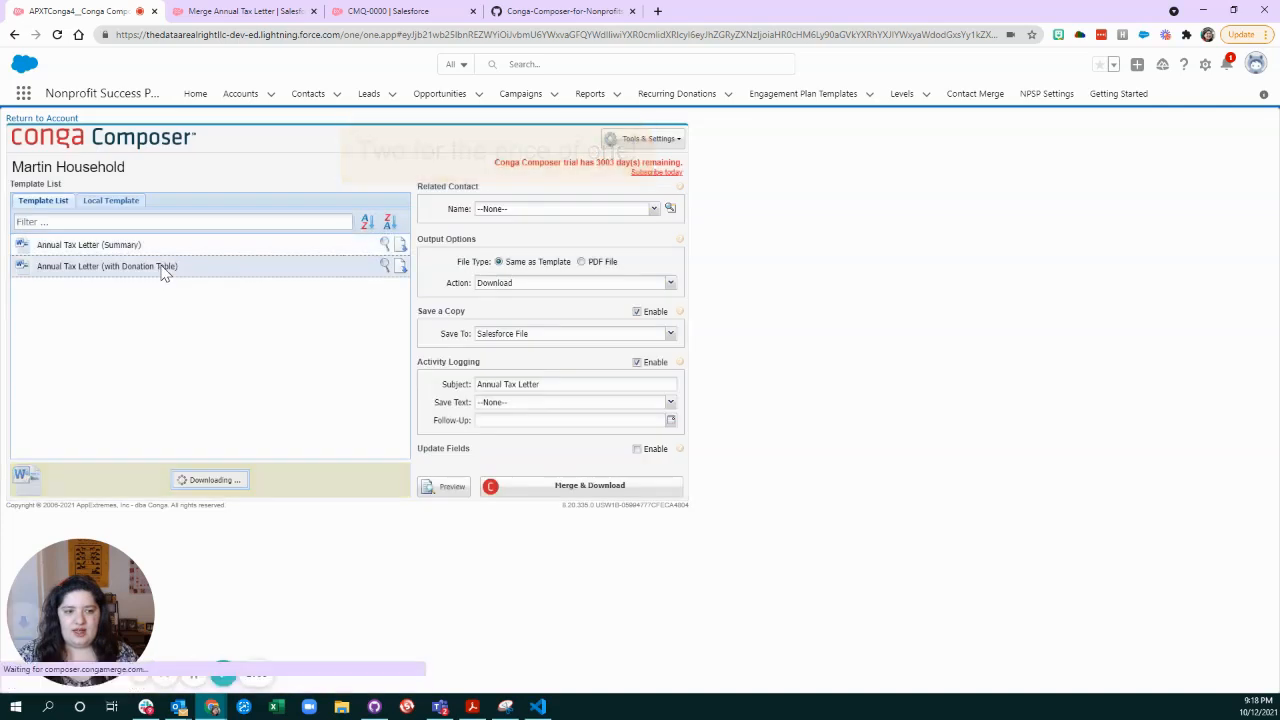
click(590, 485)
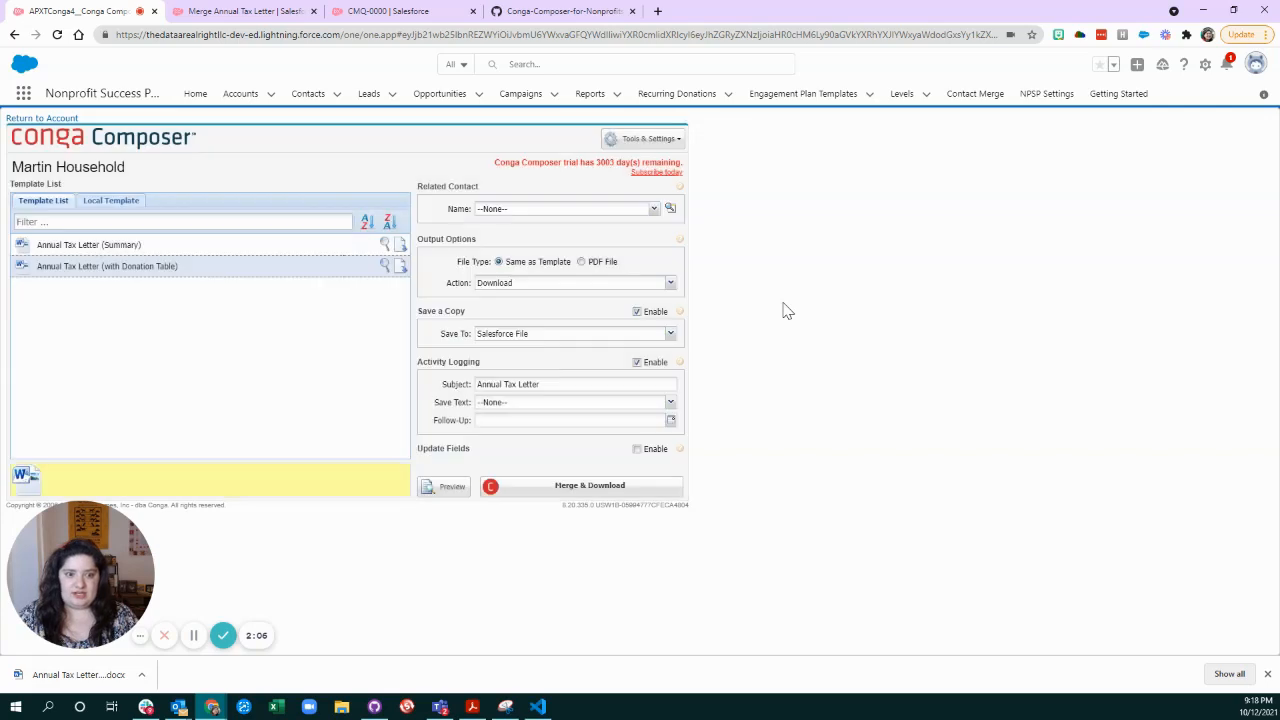
Open both downloaded annual tax letters, maximize the summary letter in Word and enable editing for it.
click(228, 676)
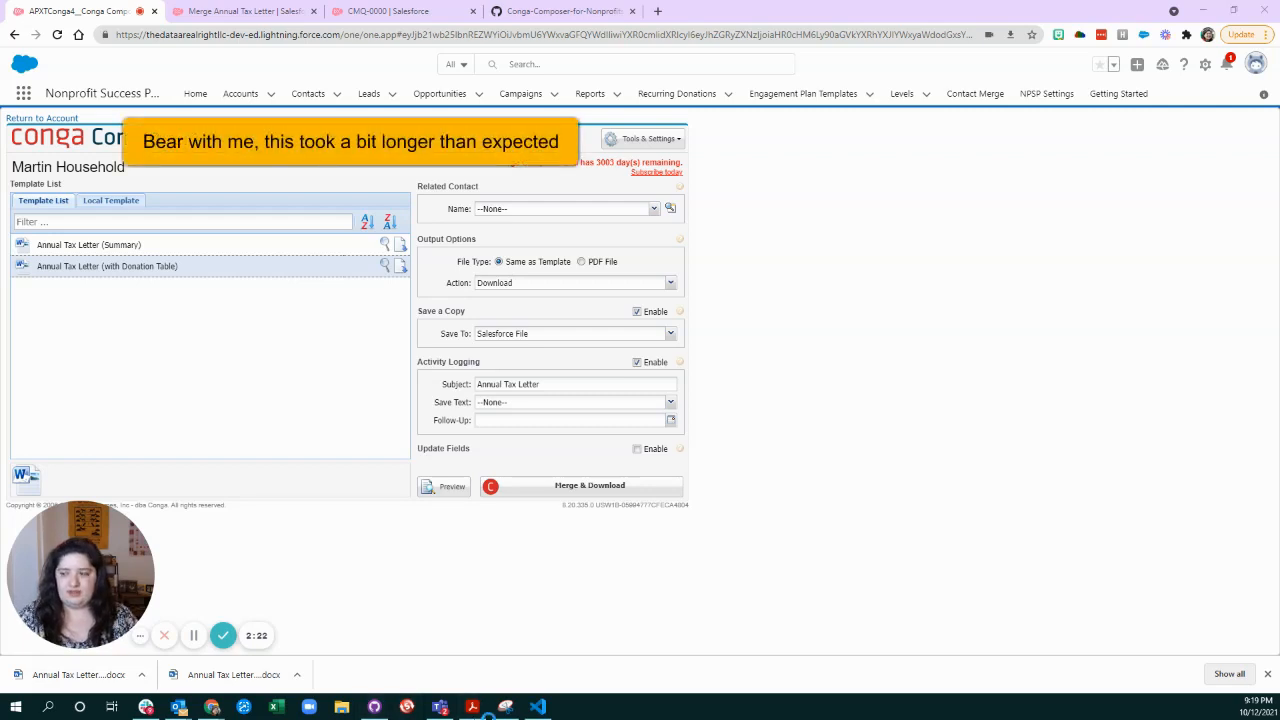
click(80, 676)
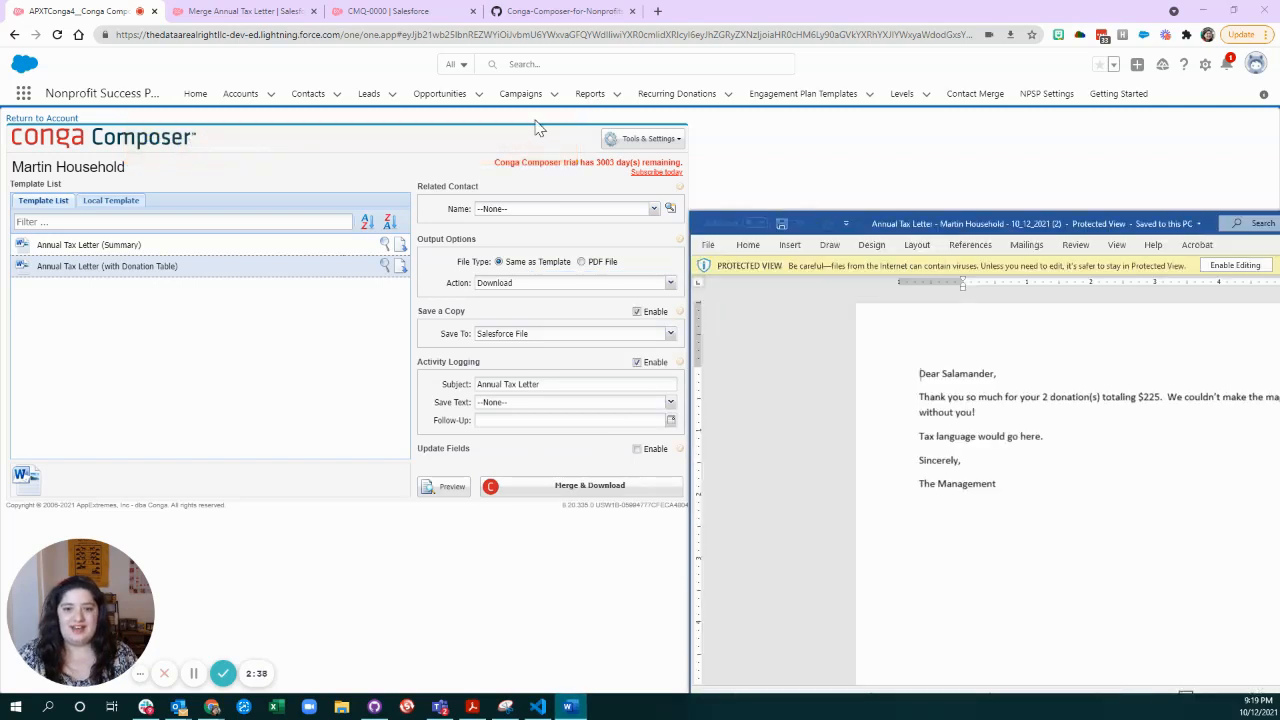
drag(1030, 225, 421, 106)
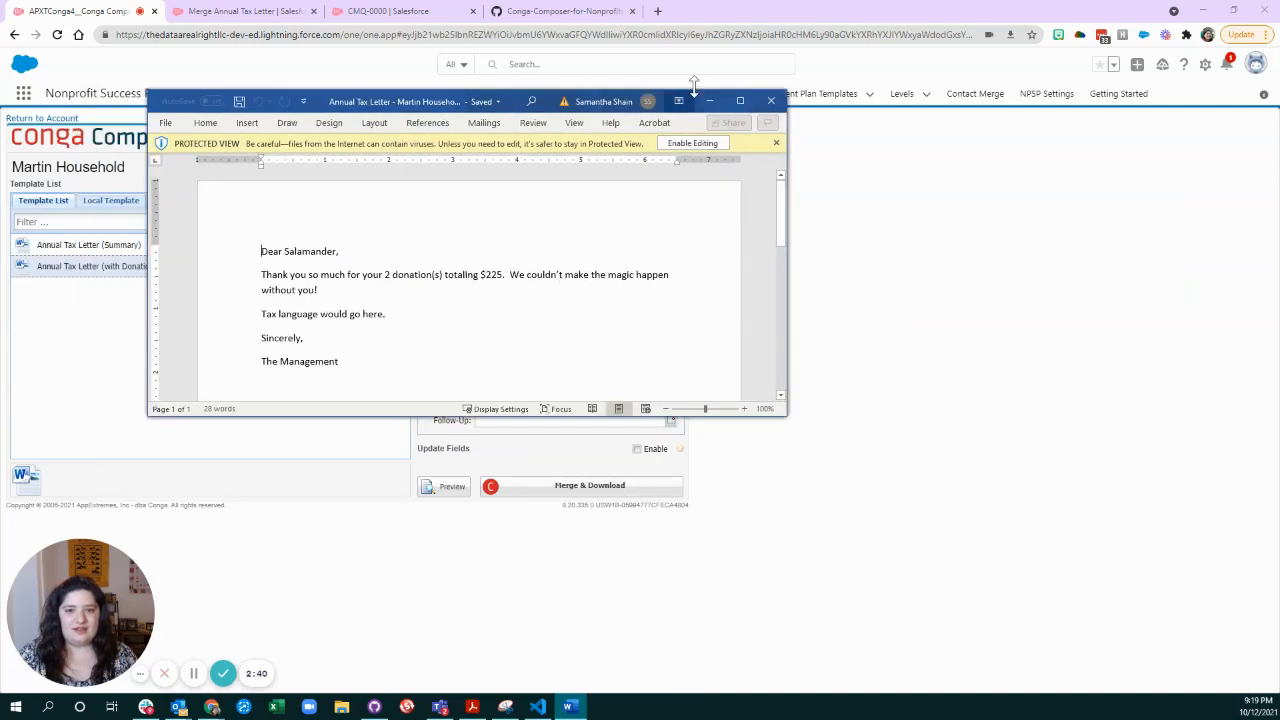
click(740, 101)
click(545, 53)
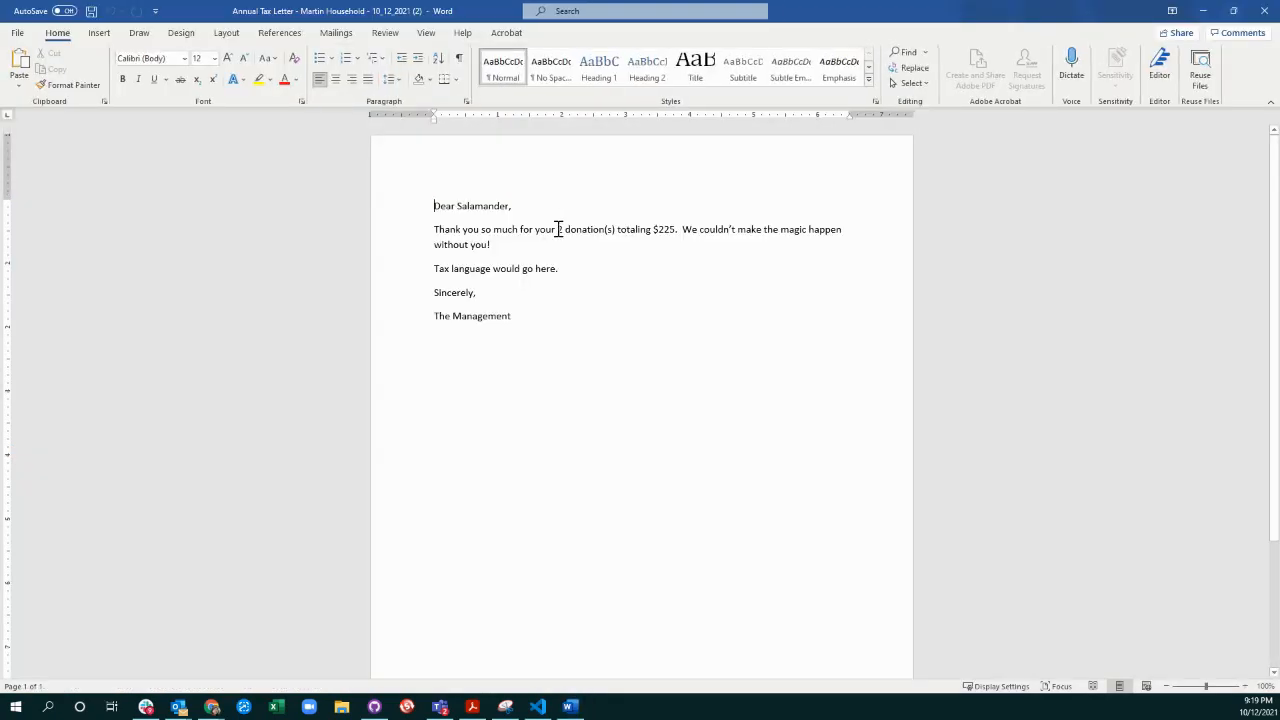
Highlight the merged donation count and total in the summary letter's thank-you sentence to check them.
click(562, 230)
drag(563, 235, 679, 233)
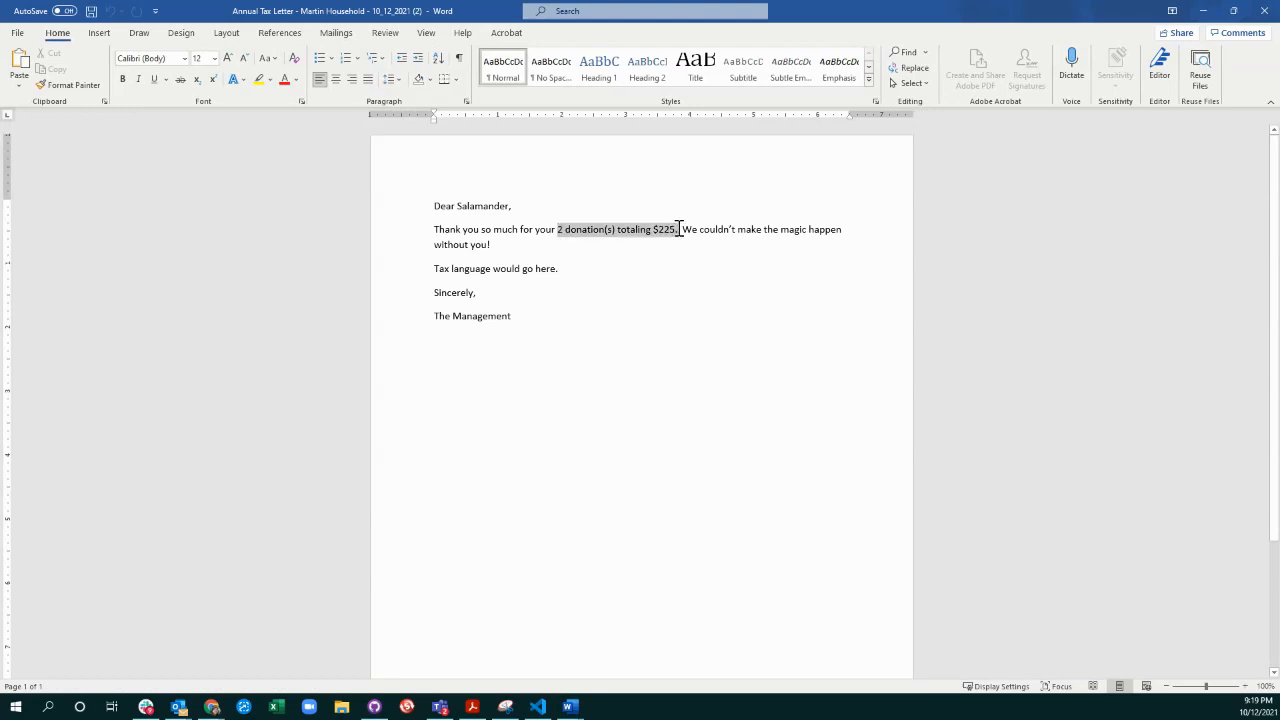
click(600, 283)
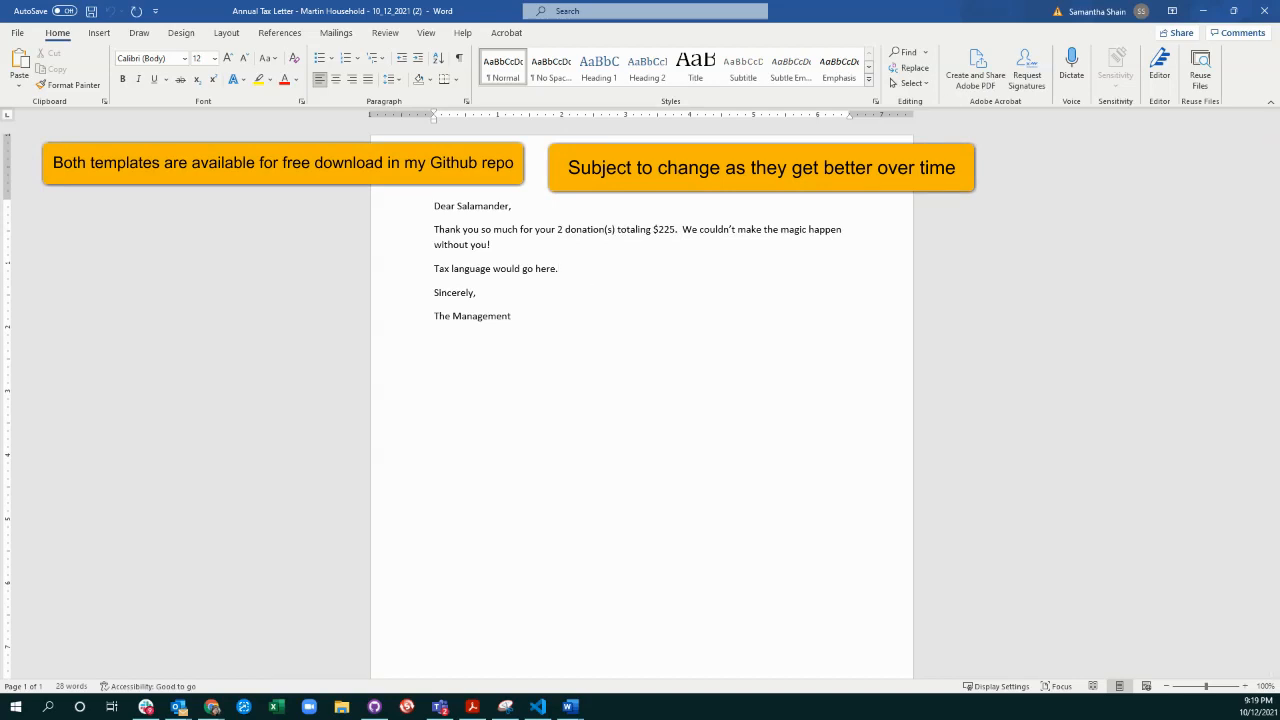
Maximize the letter with the donation table, enable editing, check its thank-you line, and minimize both letters.
drag(1279, 177, 534, 147)
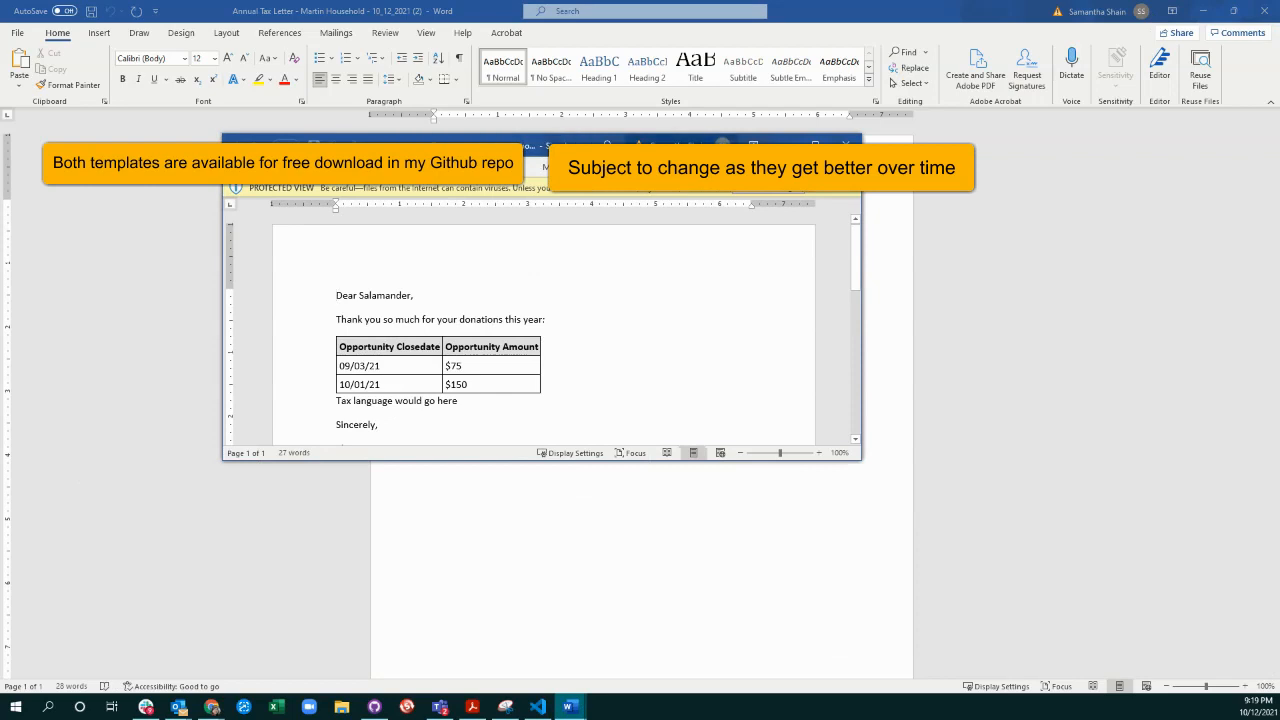
click(815, 144)
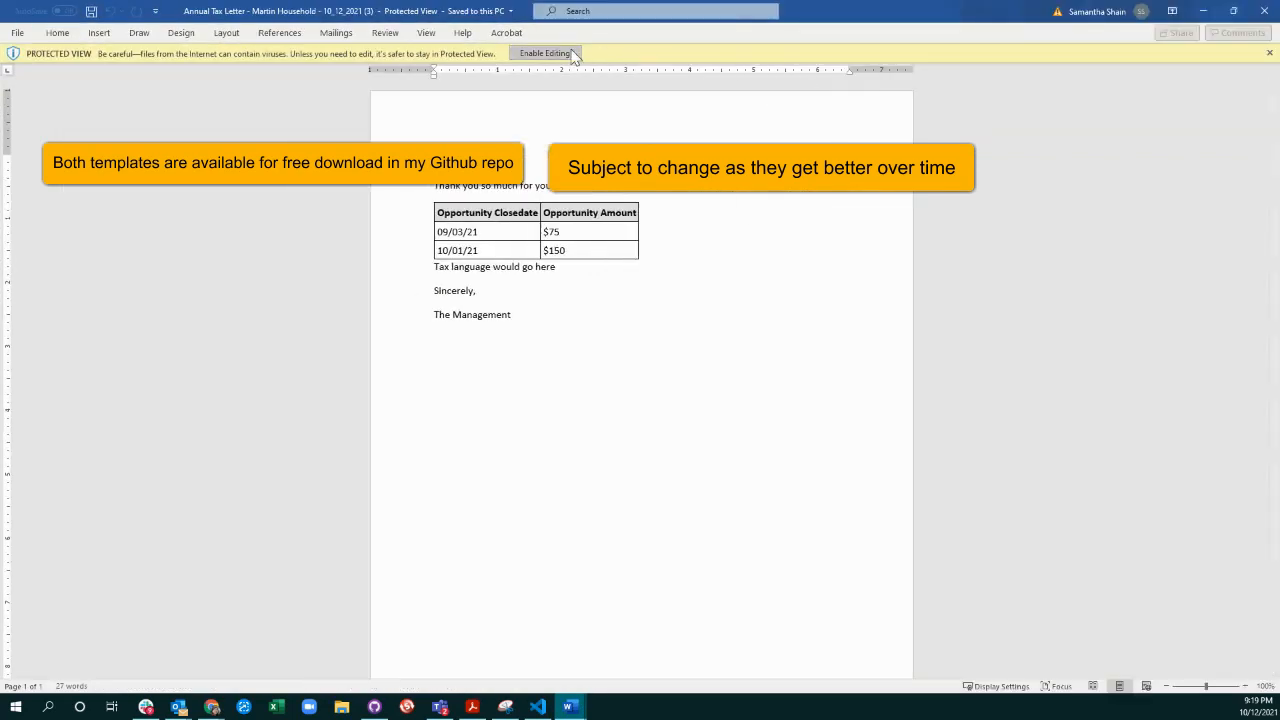
click(545, 53)
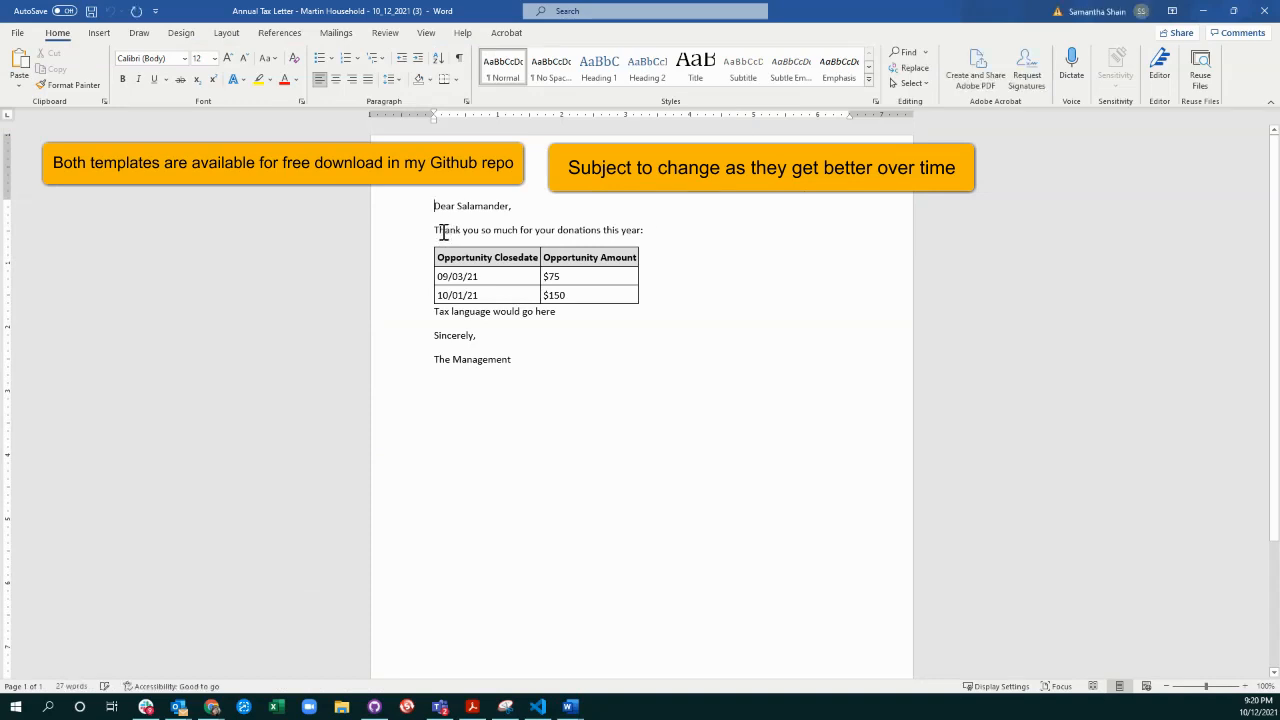
drag(444, 232, 671, 223)
click(667, 231)
click(1201, 11)
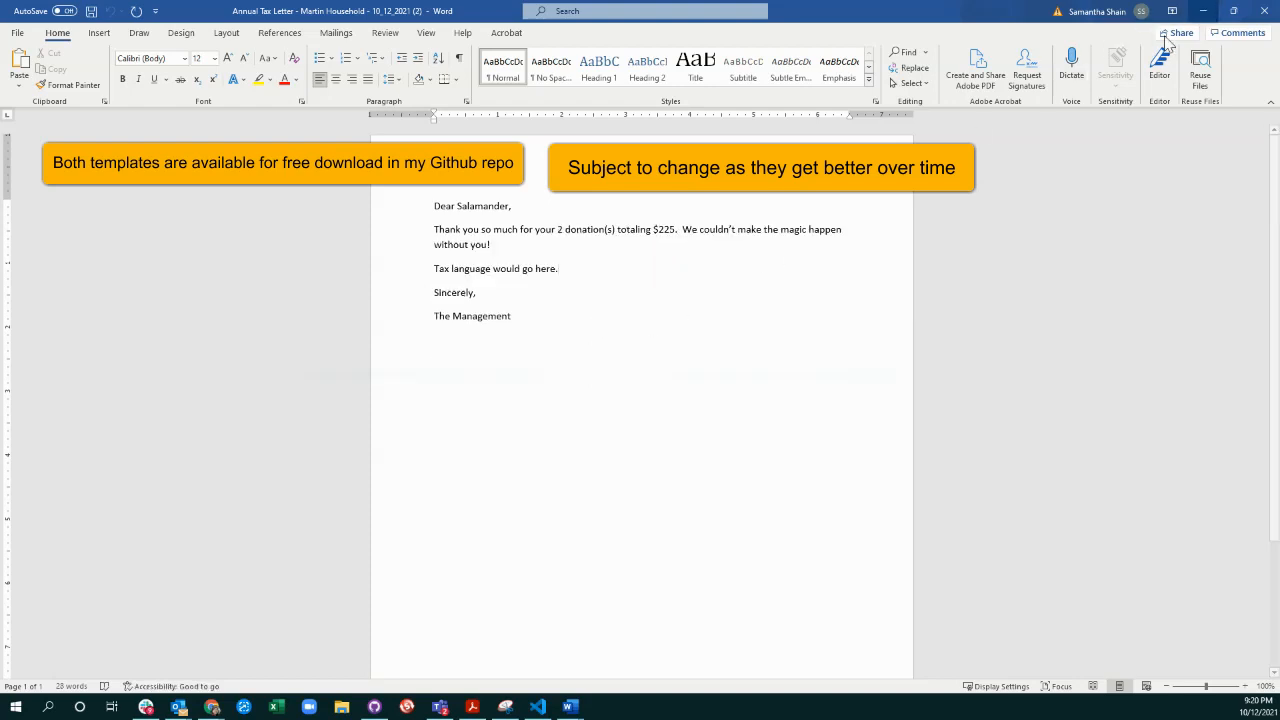
click(1201, 11)
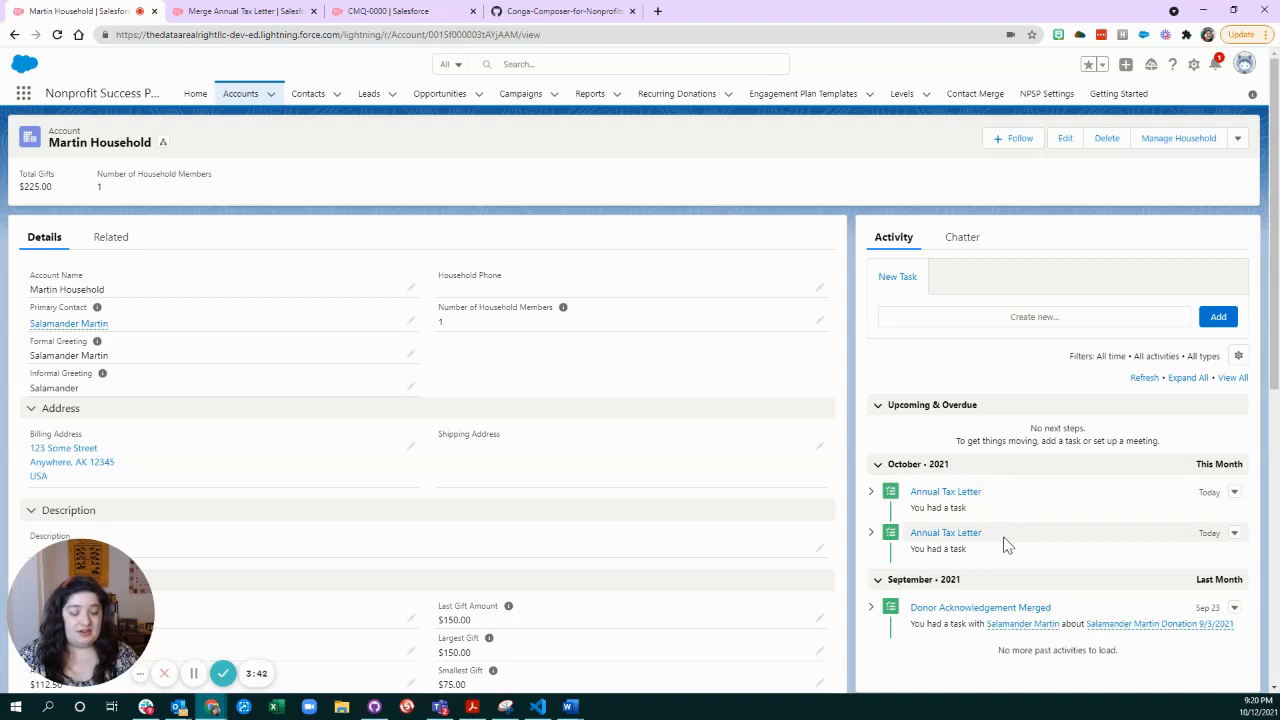
Check the household account's related files and preview the saved Annual Tax Letter document dated 10_12_2021.
click(112, 237)
scroll(556, 323, down, 1)
scroll(556, 323, down, 1)
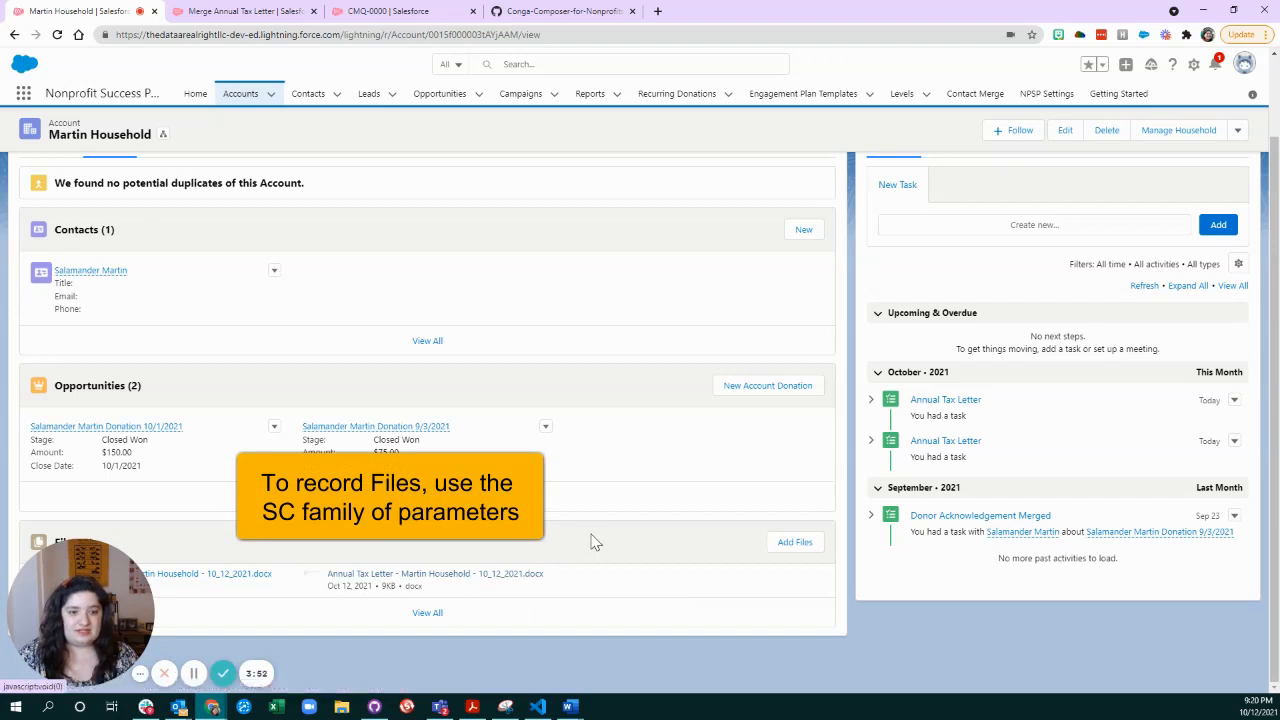
click(486, 580)
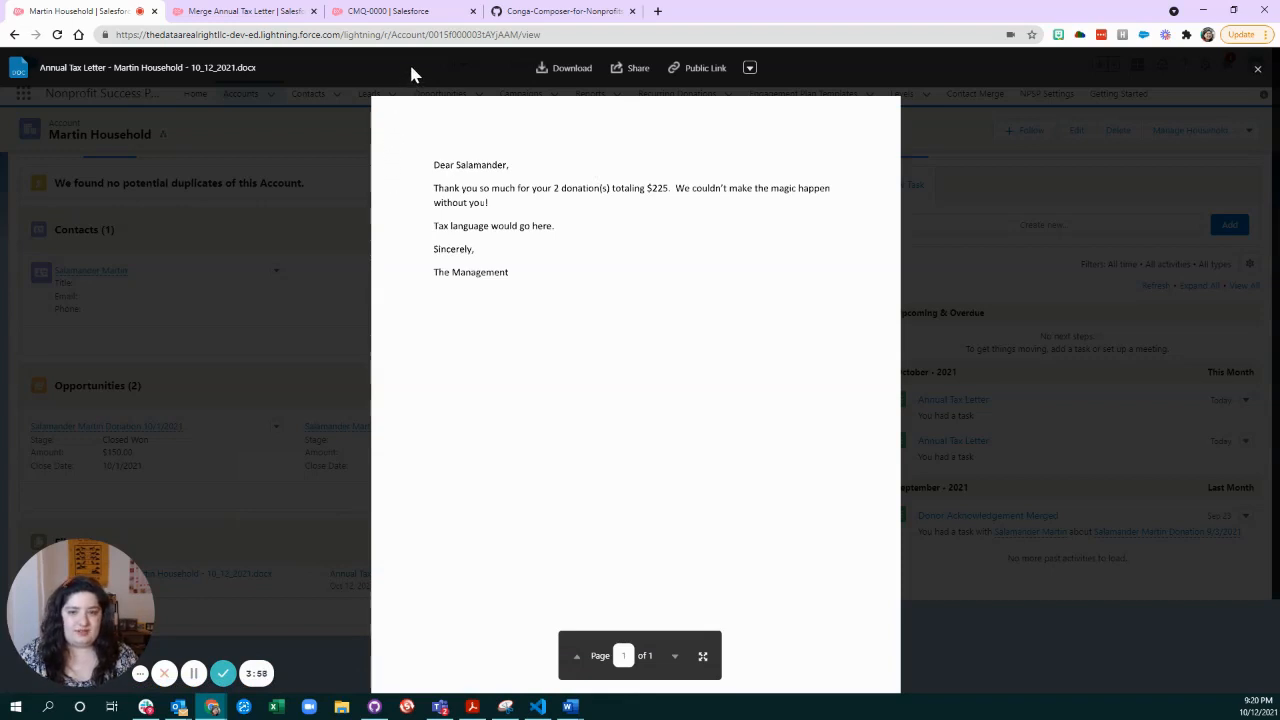
click(1258, 68)
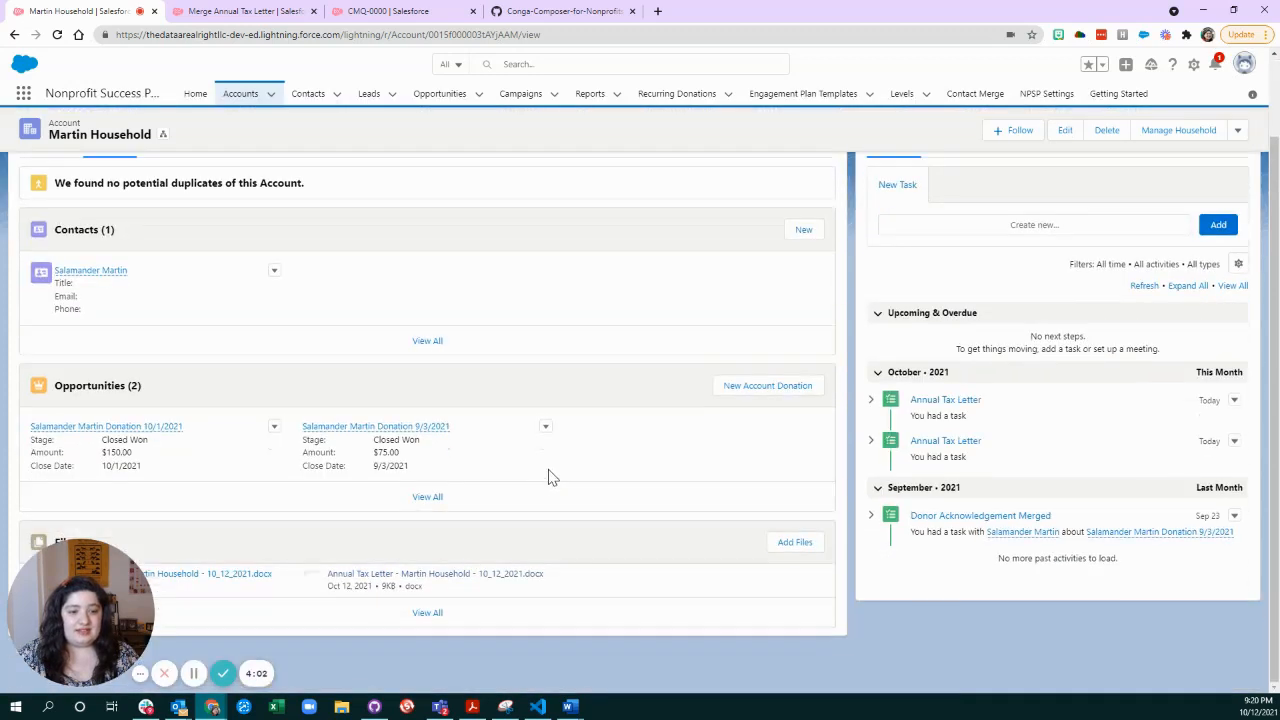
scroll(615, 405, up, 2)
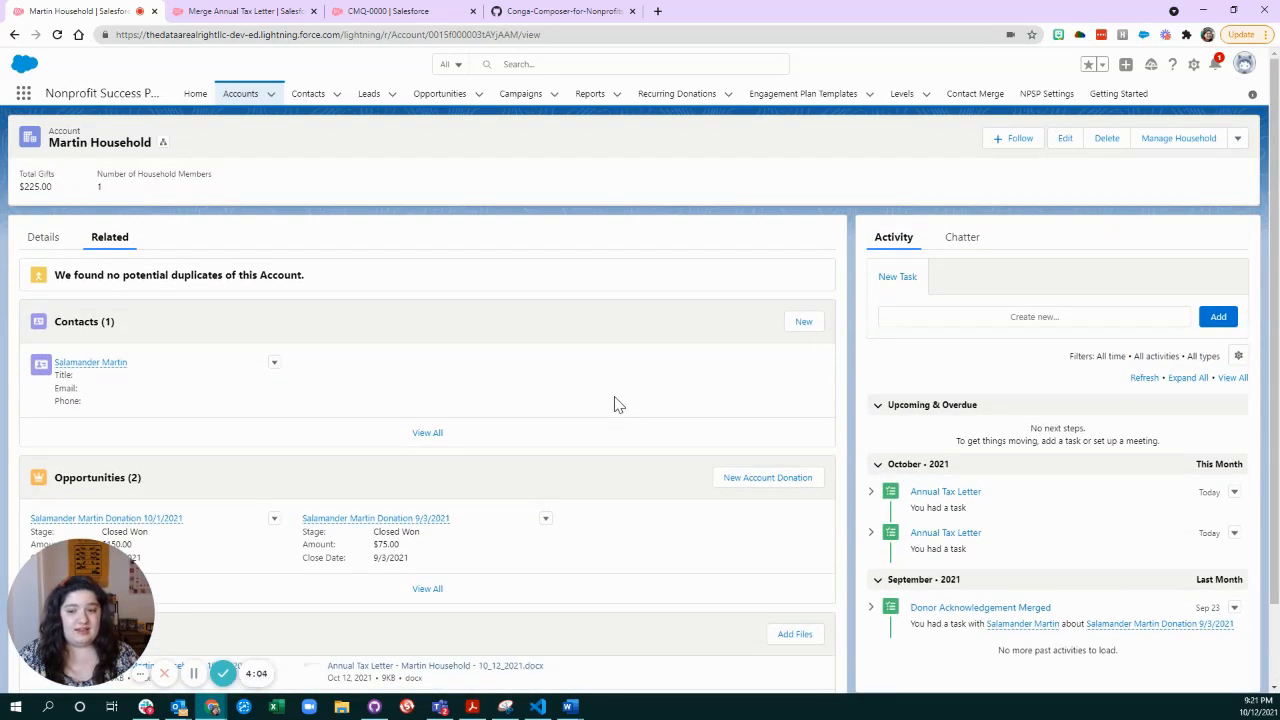
Switch to the Merge Annual Tax Letter Conga Solution, enlarge the page, and check the recent Conga Solutions.
click(240, 11)
key(ctrl+plus)
key(ctrl+plus)
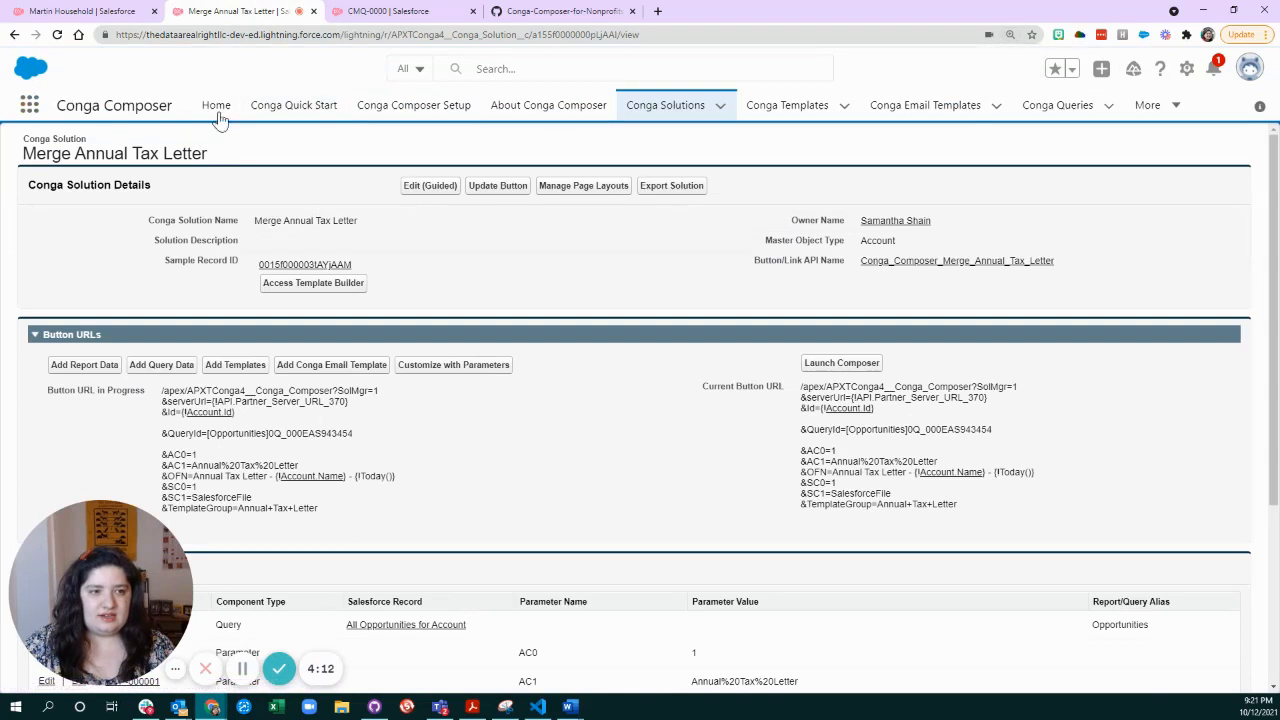
click(720, 112)
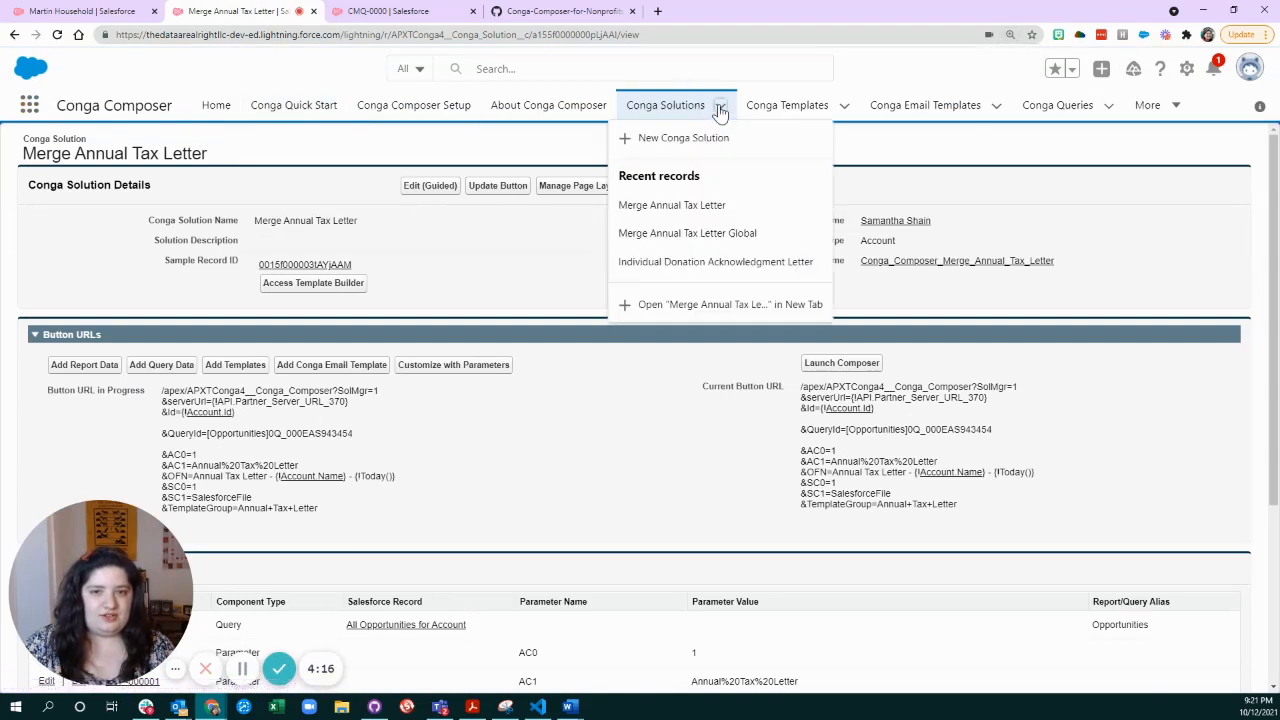
click(517, 290)
Examine the Button URL in Progress, highlighting the Composer and server URL lines, the Account Id, and the Opportunities QueryId.
scroll(517, 305, down, 1)
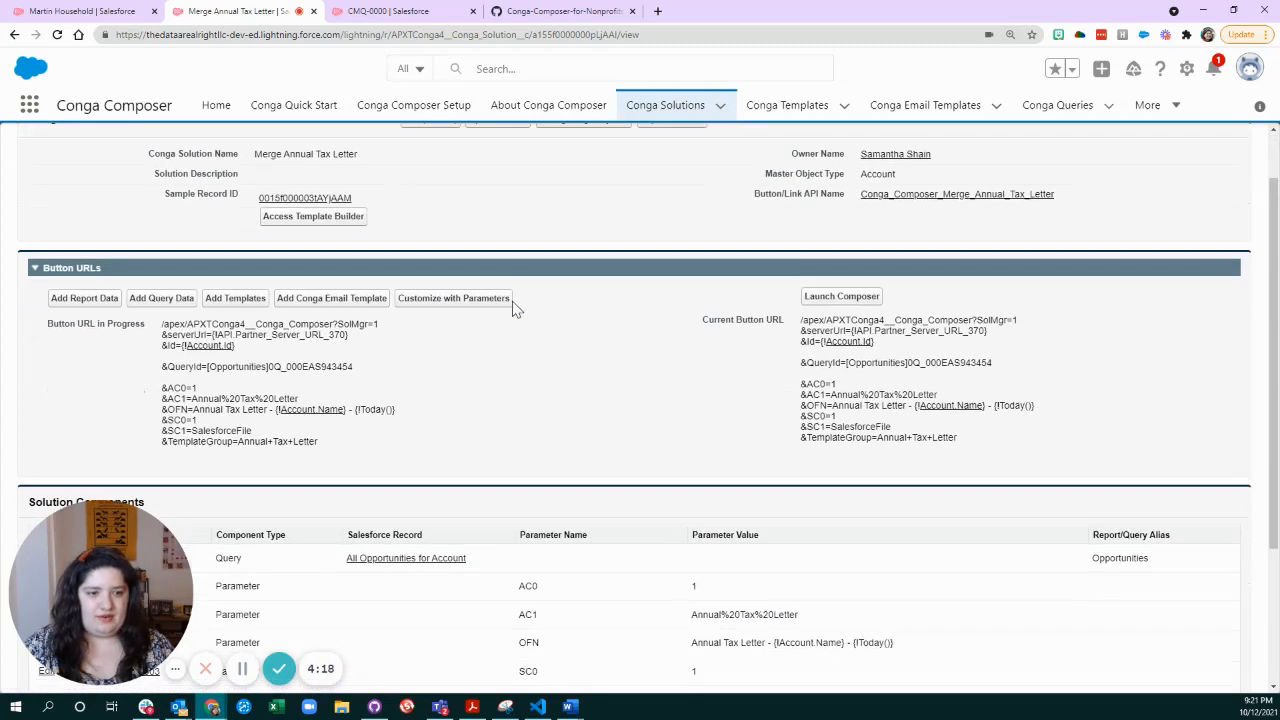
drag(161, 324, 370, 343)
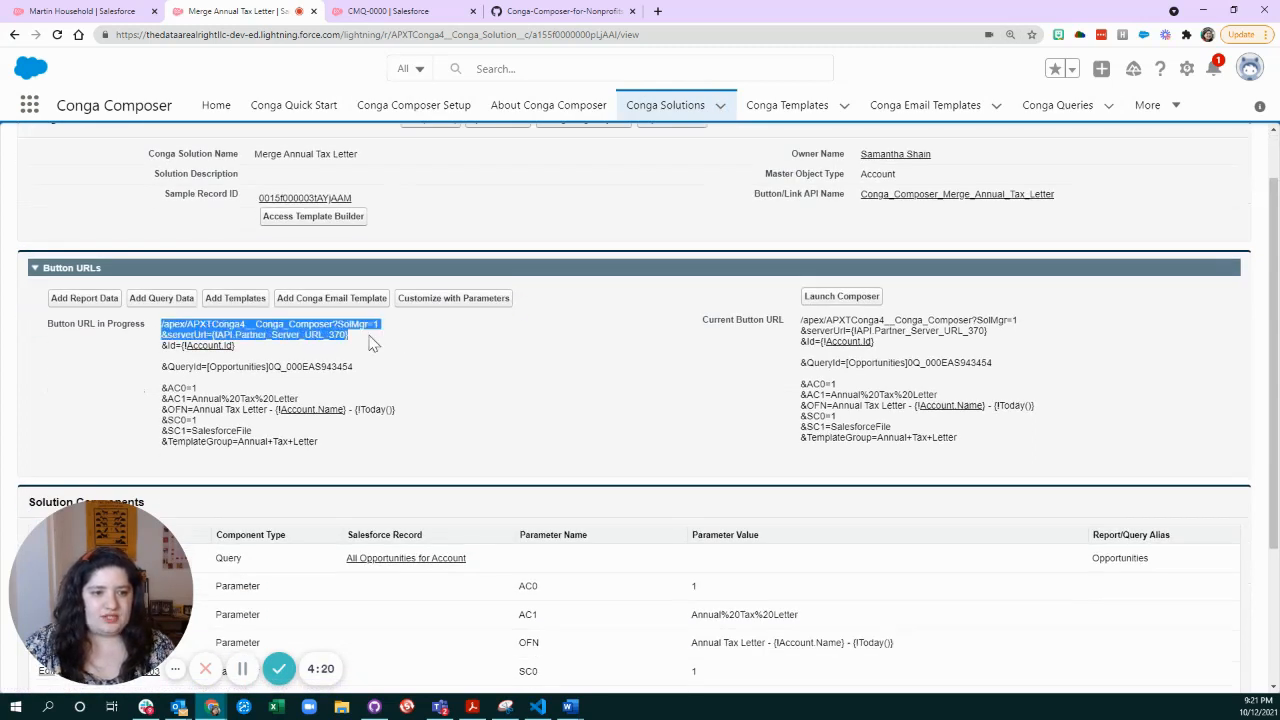
drag(258, 349, 159, 349)
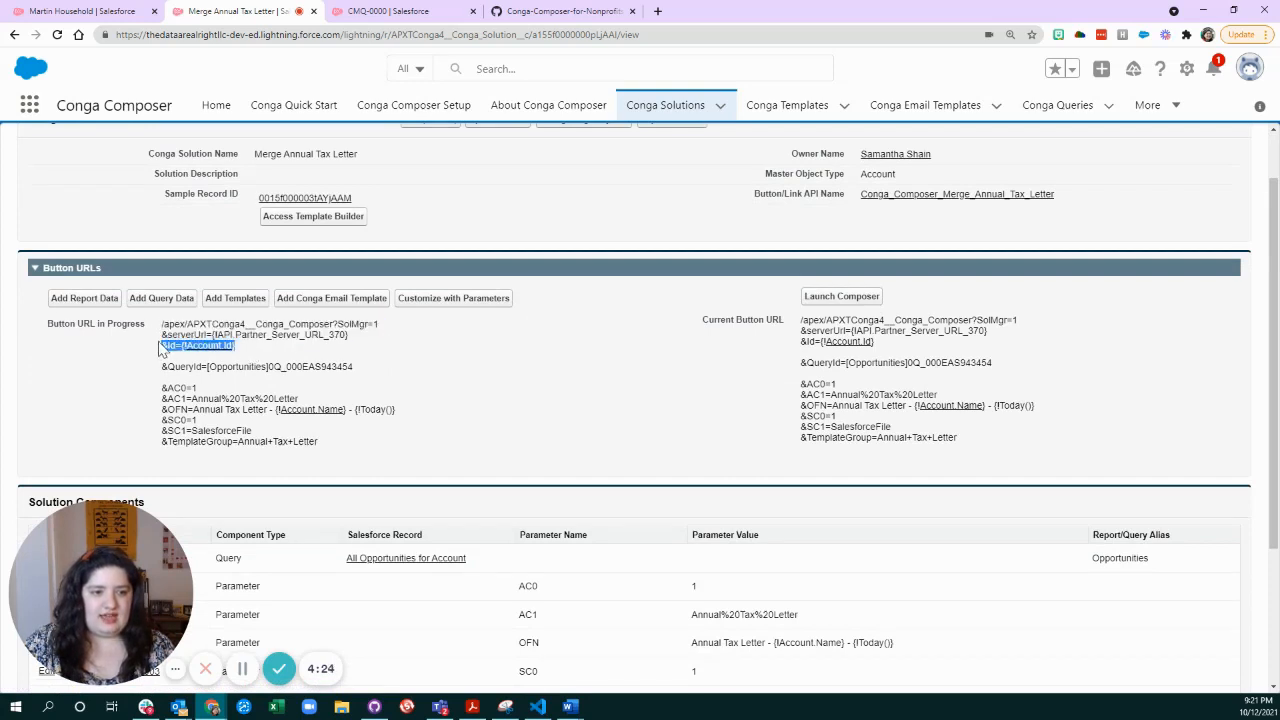
click(243, 347)
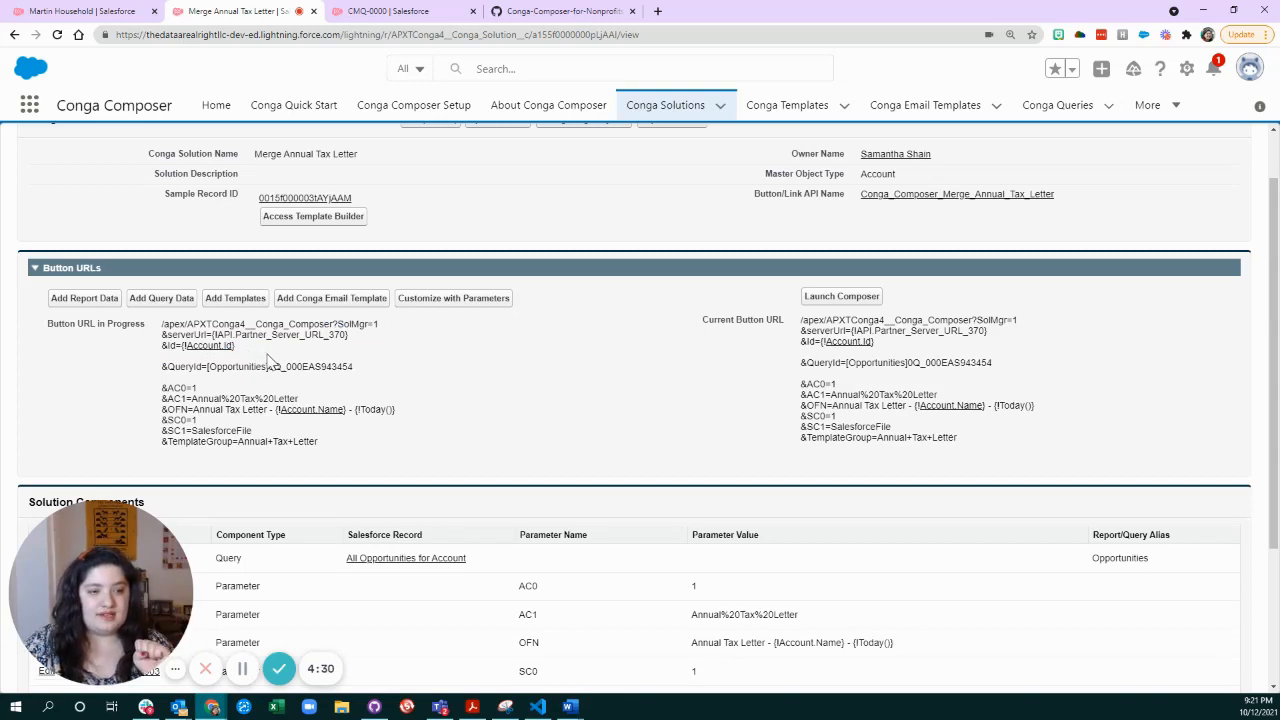
drag(354, 367, 162, 368)
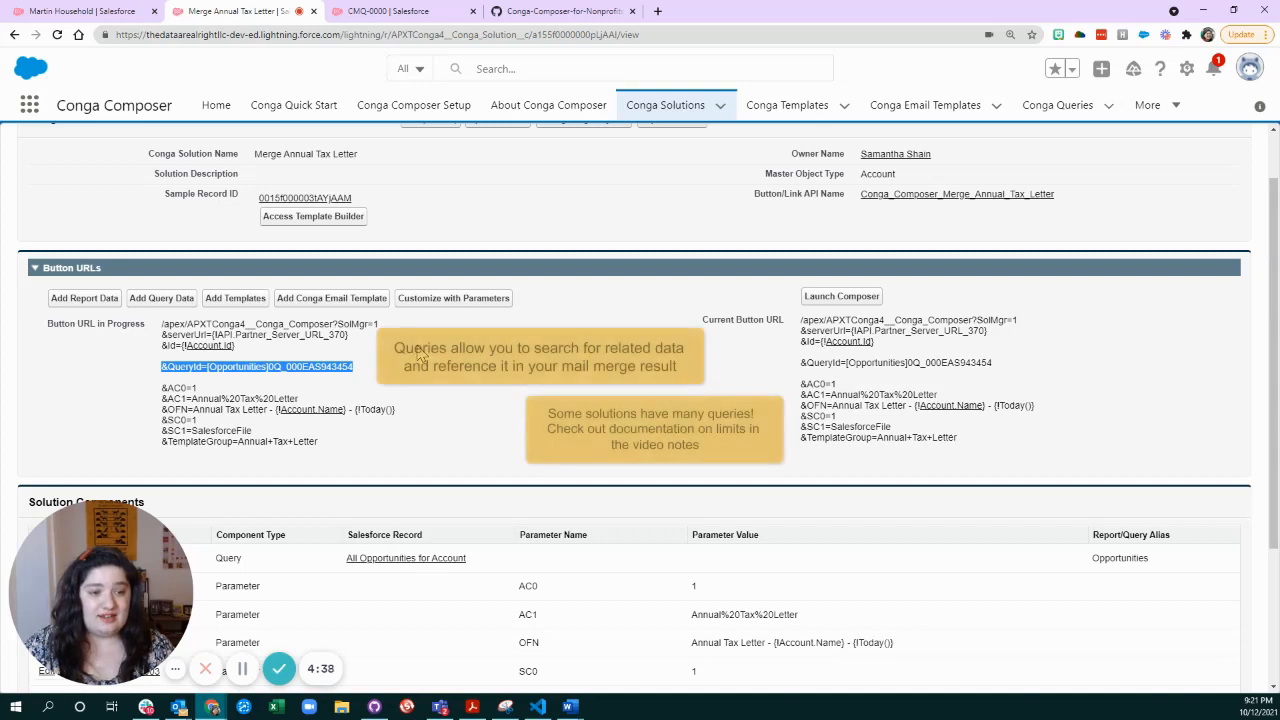
scroll(640, 400, down, 1)
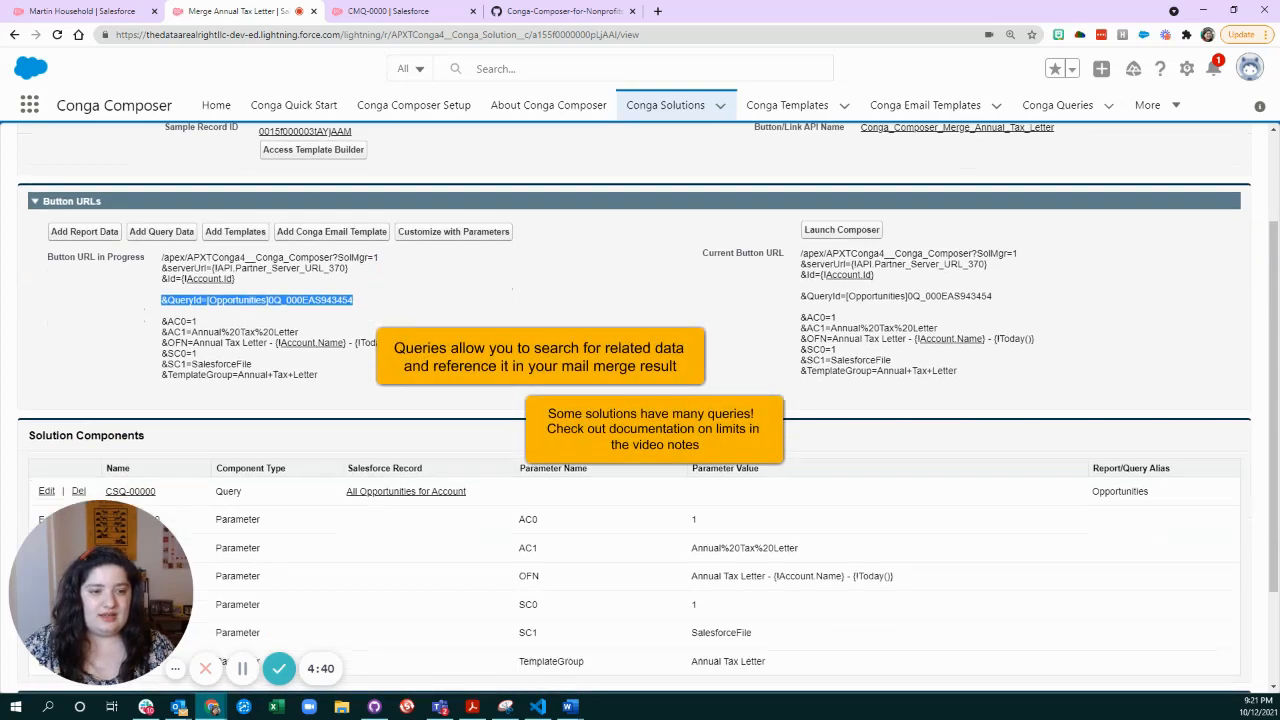
click(392, 307)
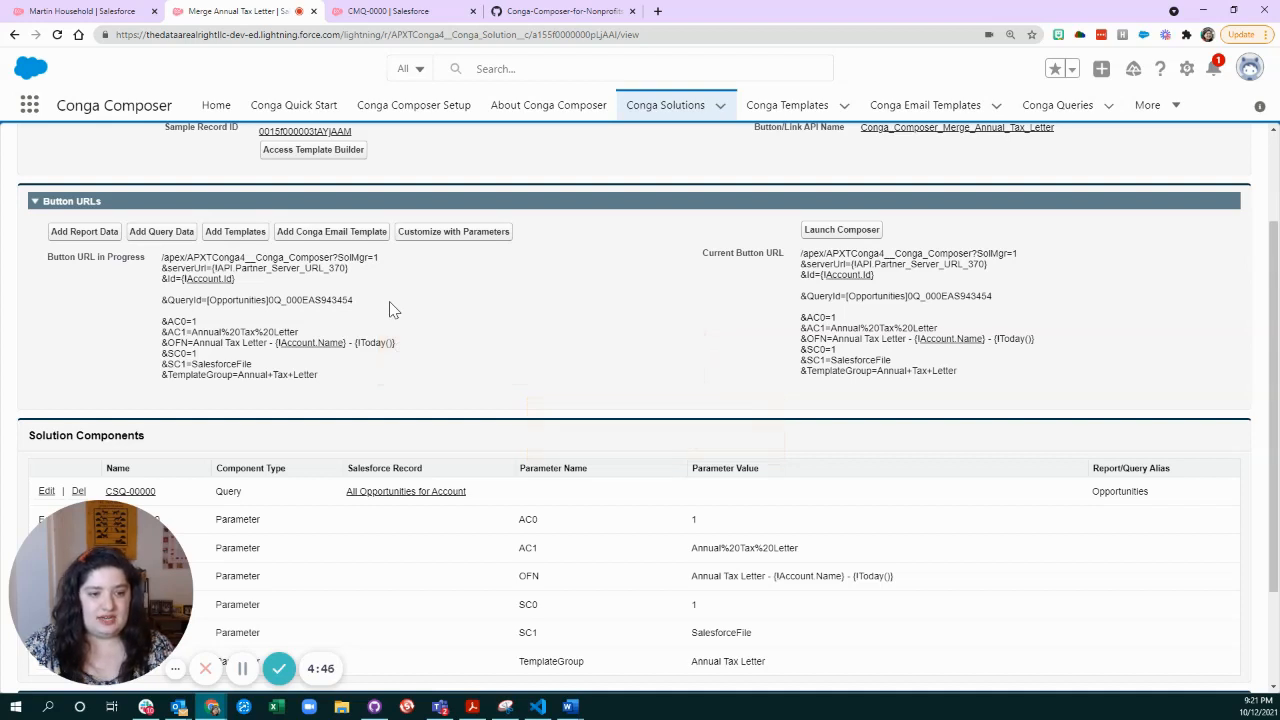
Examine the button URL's parameters from AC0 through TemplateGroup alongside the matching solution components.
scroll(448, 394, down, 1)
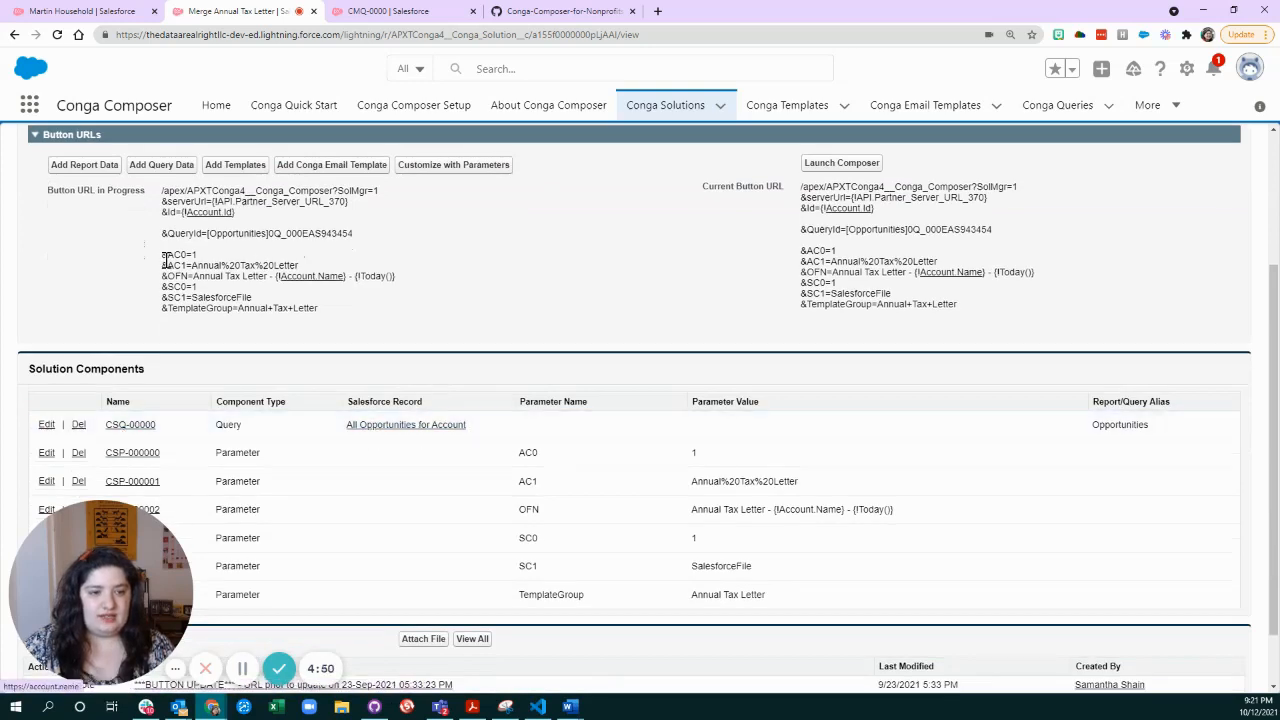
drag(161, 258, 343, 316)
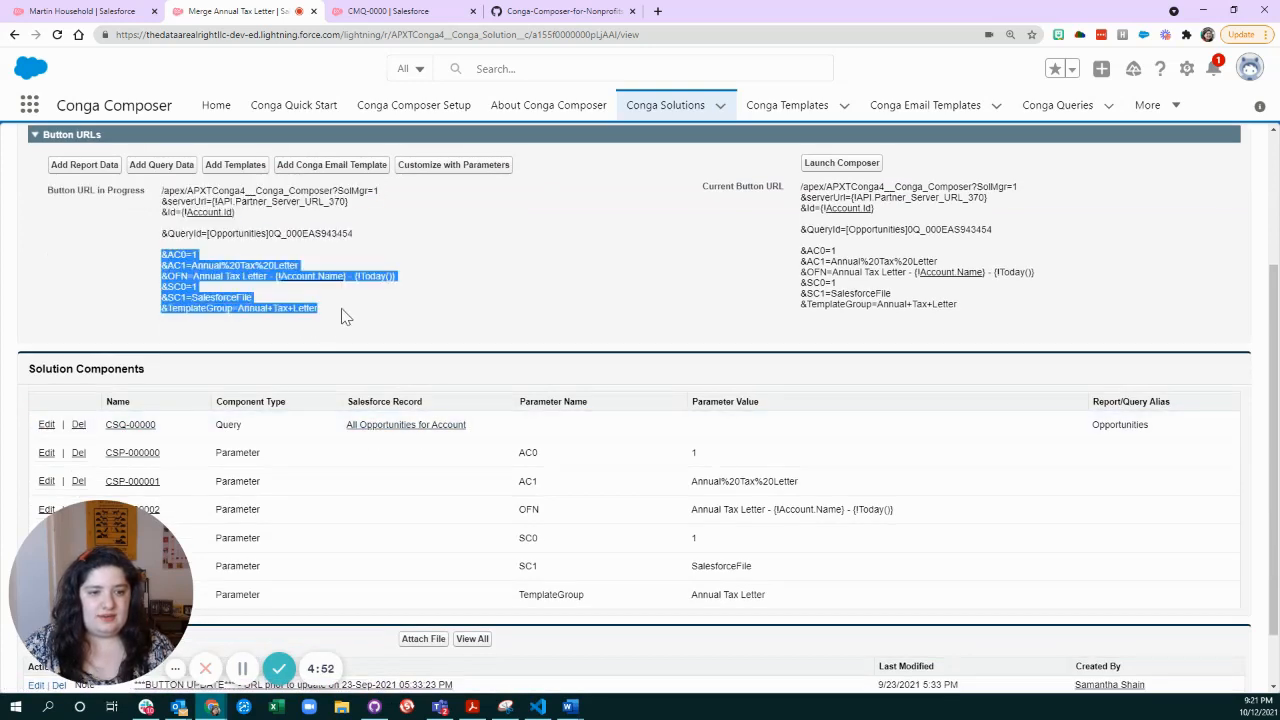
click(343, 318)
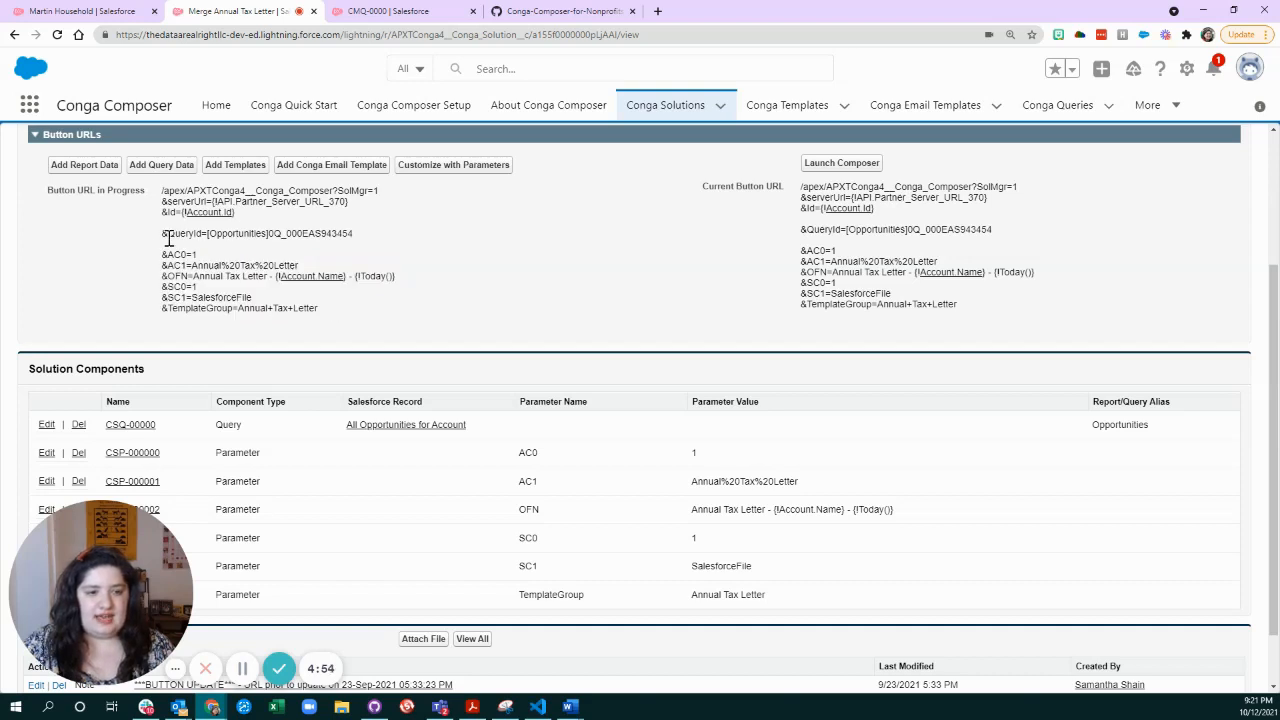
Highlight the AC0 and AC1, OFN, and TemplateGroup lines of the Button URL in Progress to review each parameter.
drag(160, 251, 316, 278)
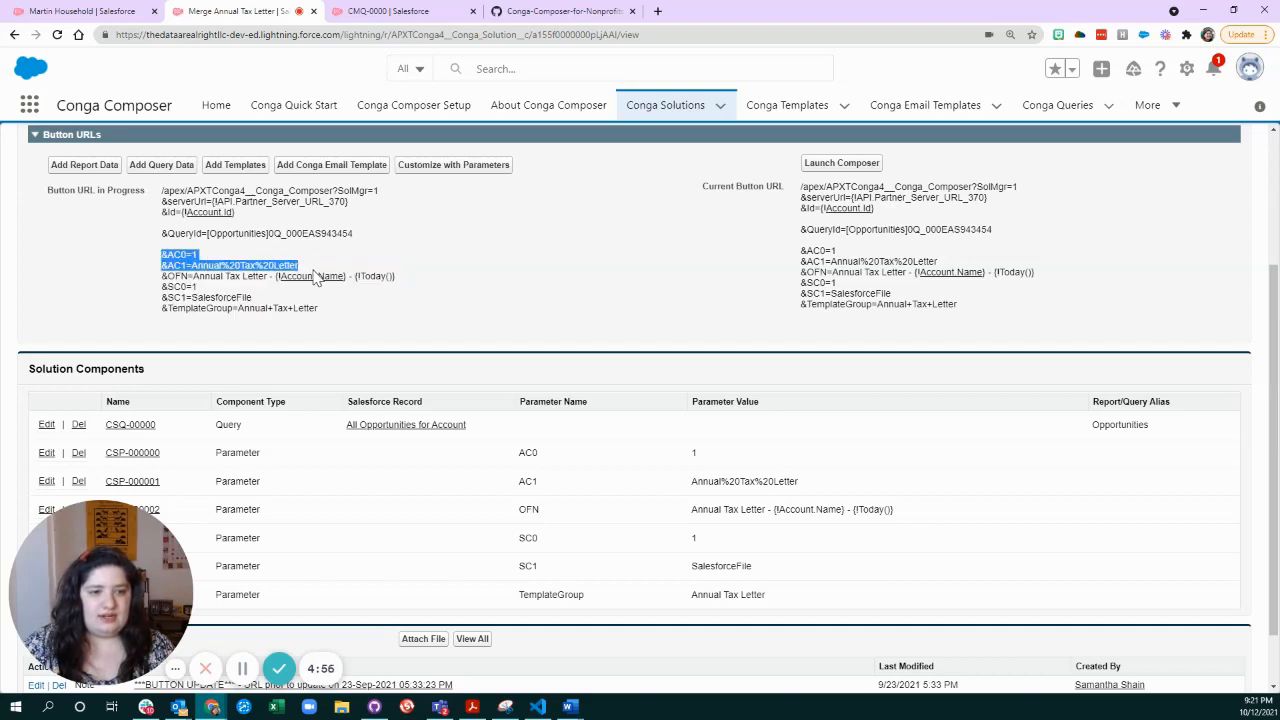
drag(160, 277, 409, 285)
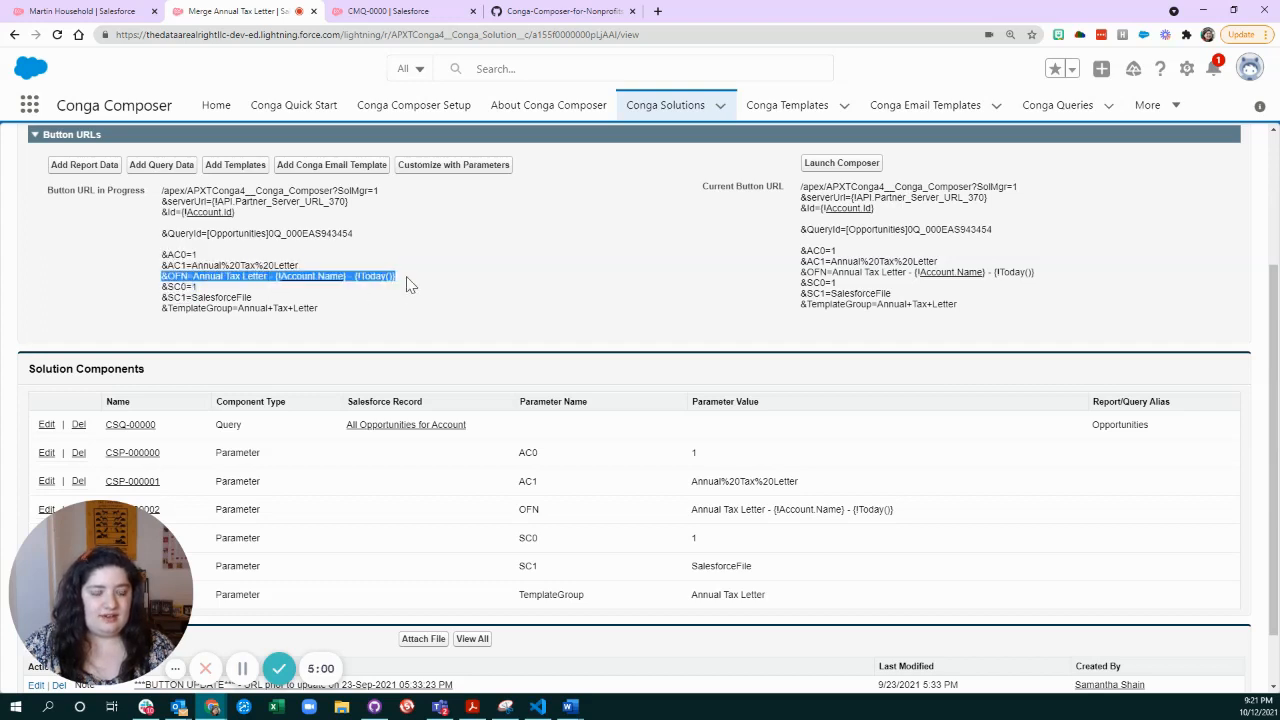
drag(158, 287, 166, 321)
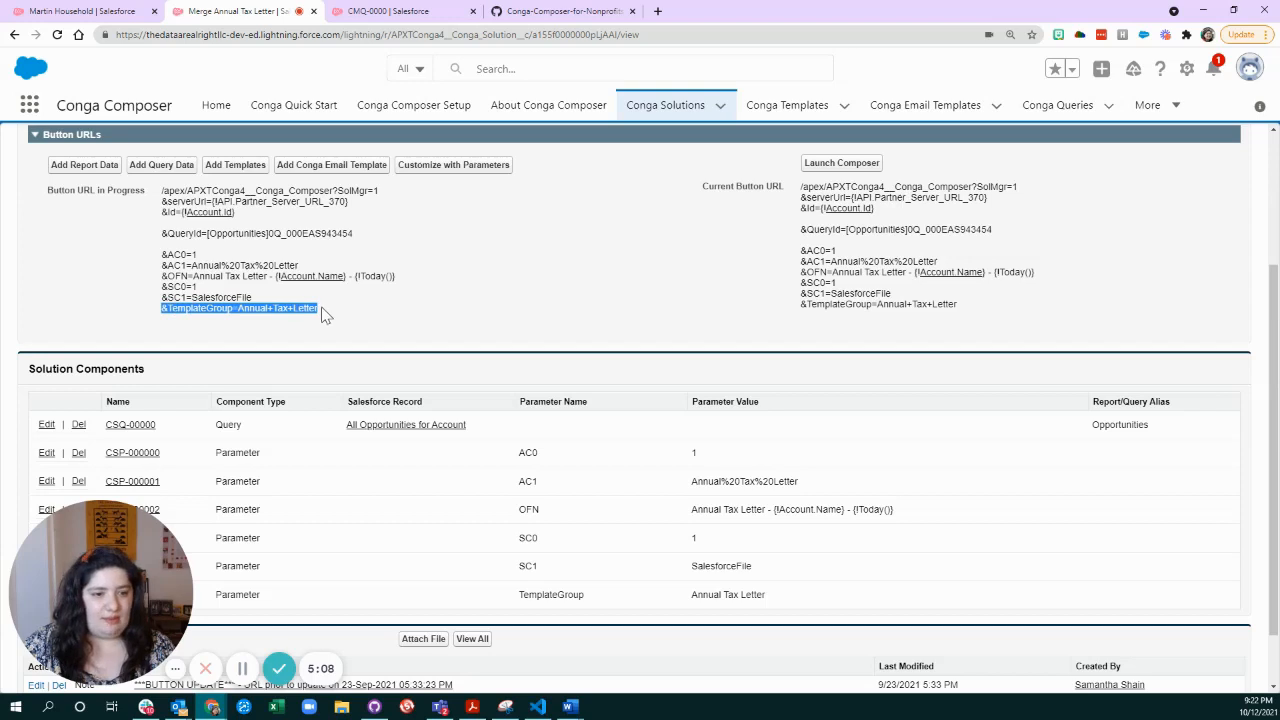
click(352, 317)
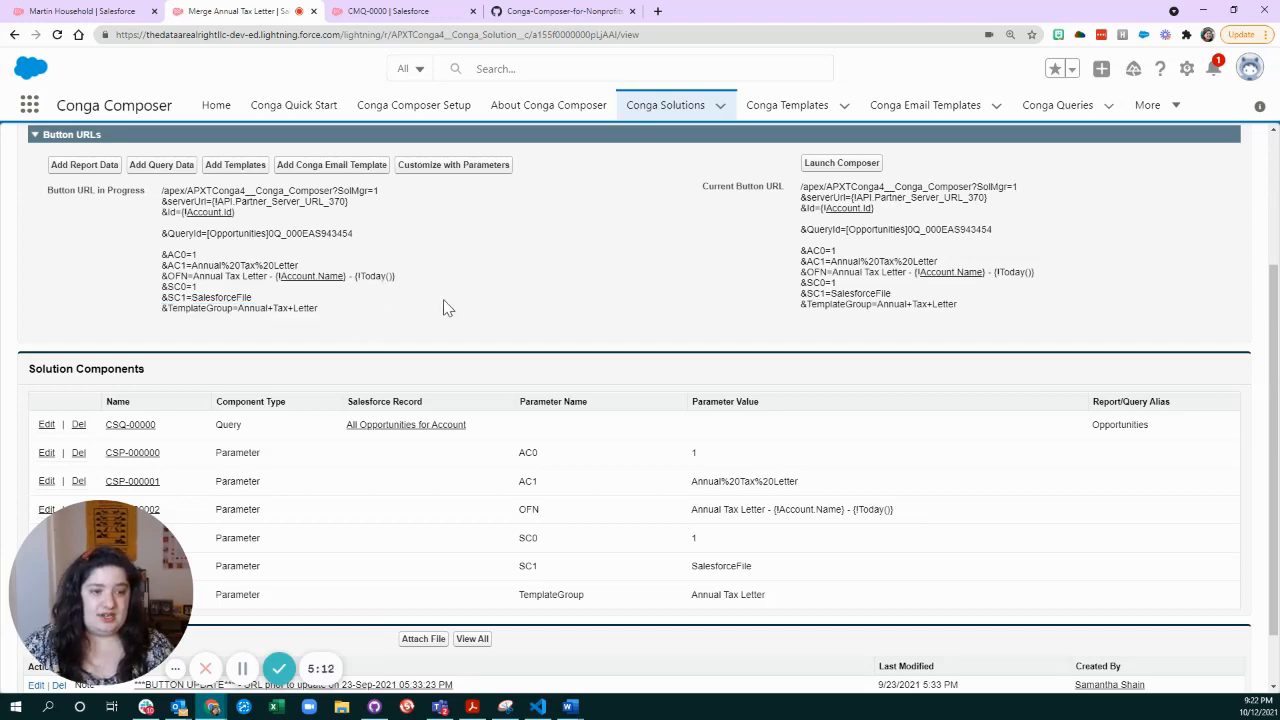
Open the All Opportunities for Account query and examine its SOQL statement: selected fields, the {pv0} account filter, and the THIS_YEAR close date condition.
scroll(490, 295, down, 1)
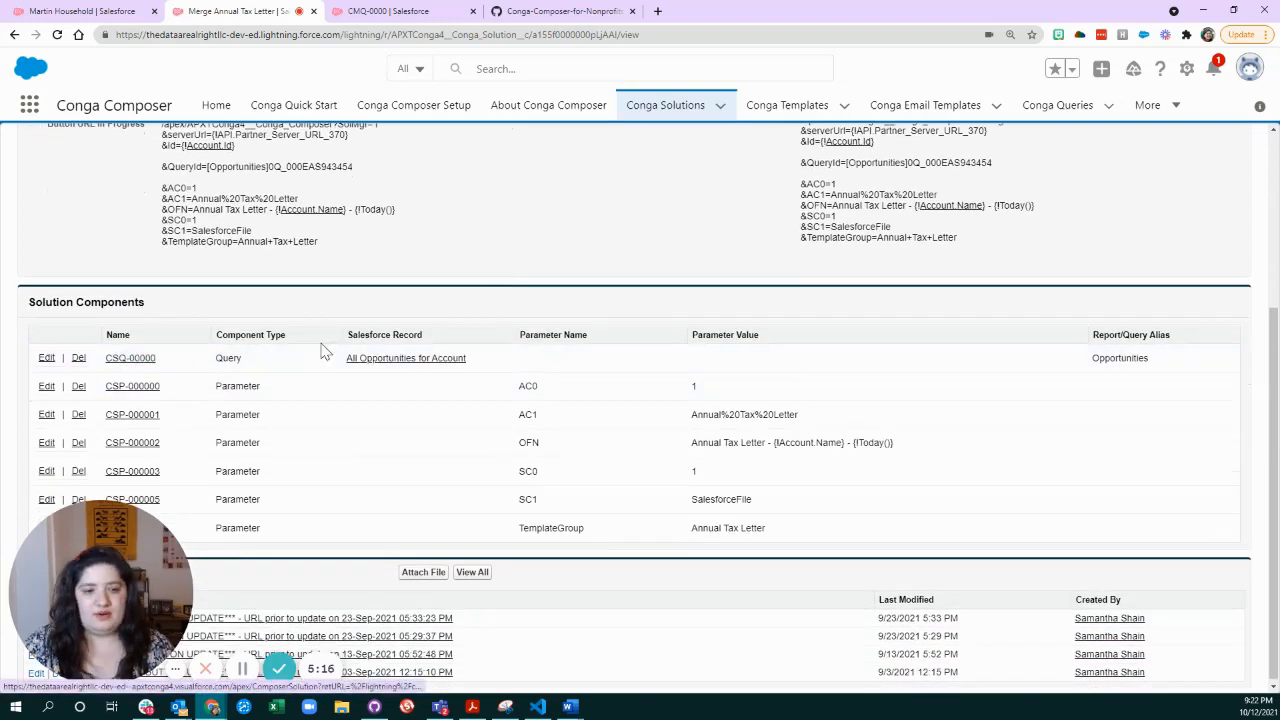
click(395, 367)
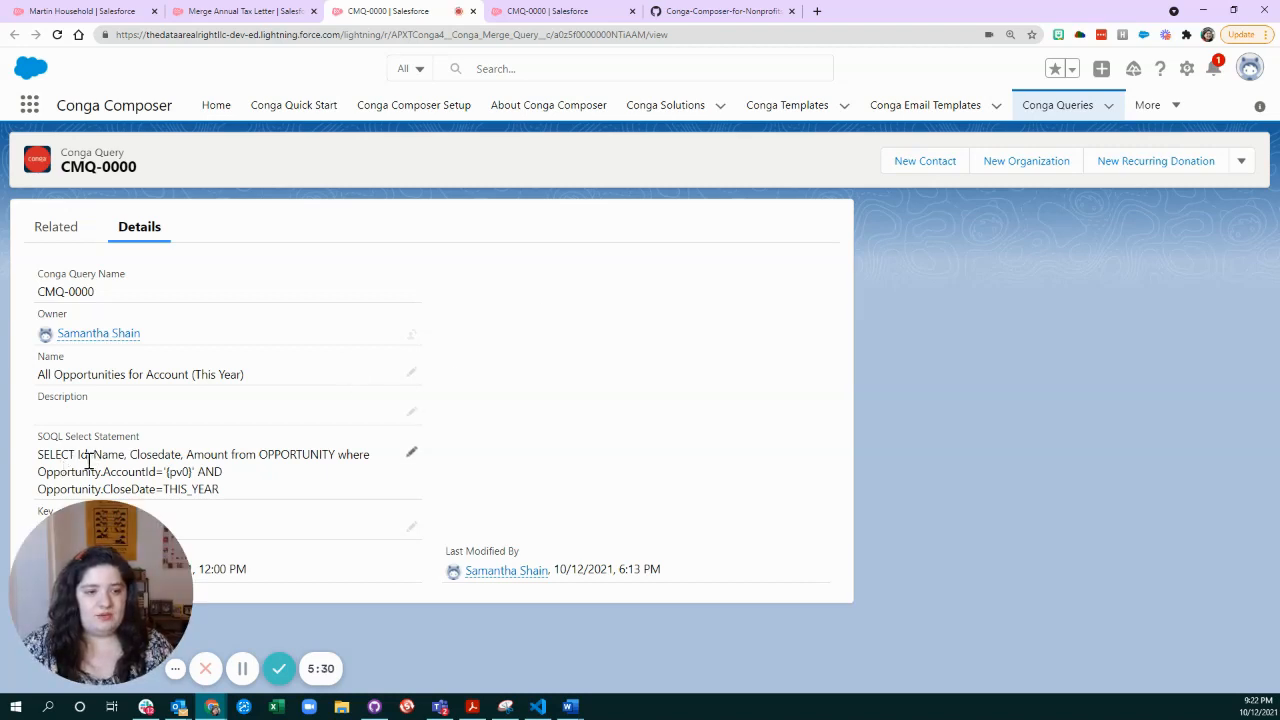
drag(100, 456, 235, 458)
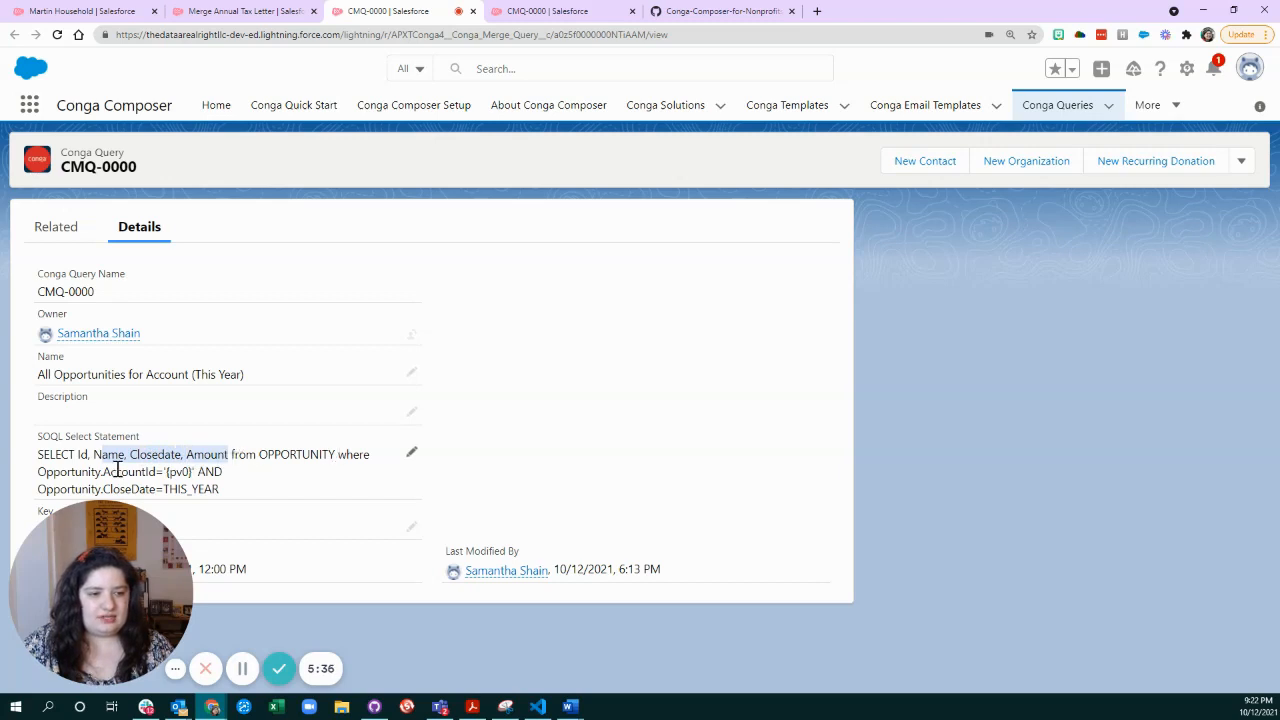
drag(38, 456, 193, 473)
click(158, 472)
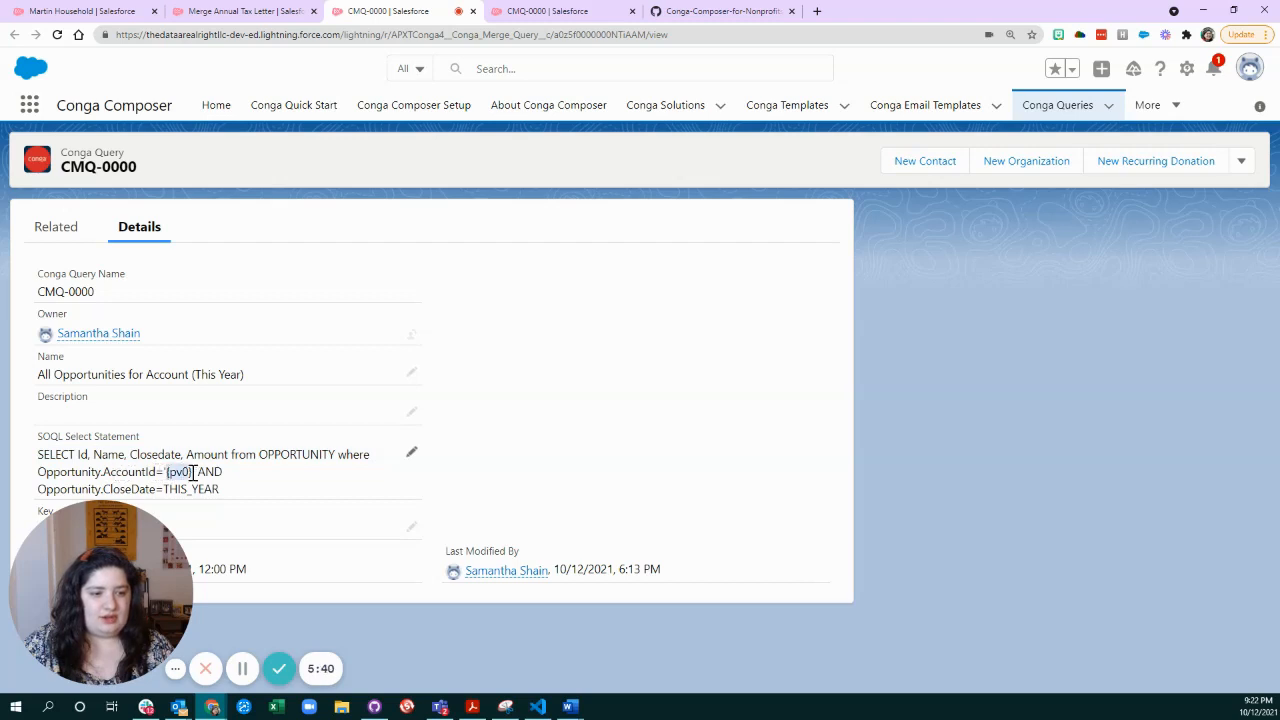
drag(39, 489, 226, 498)
click(231, 494)
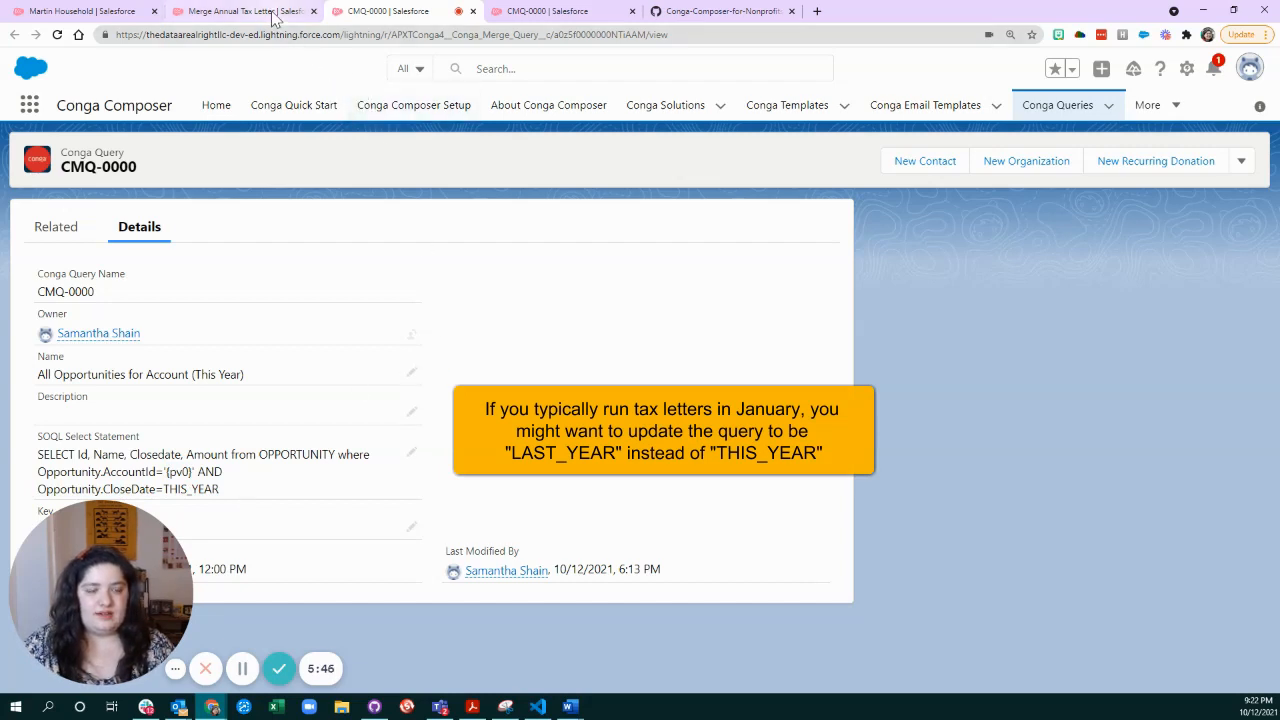
Return to the Merge Annual Tax Letter solution and review its query and parameter components.
click(245, 11)
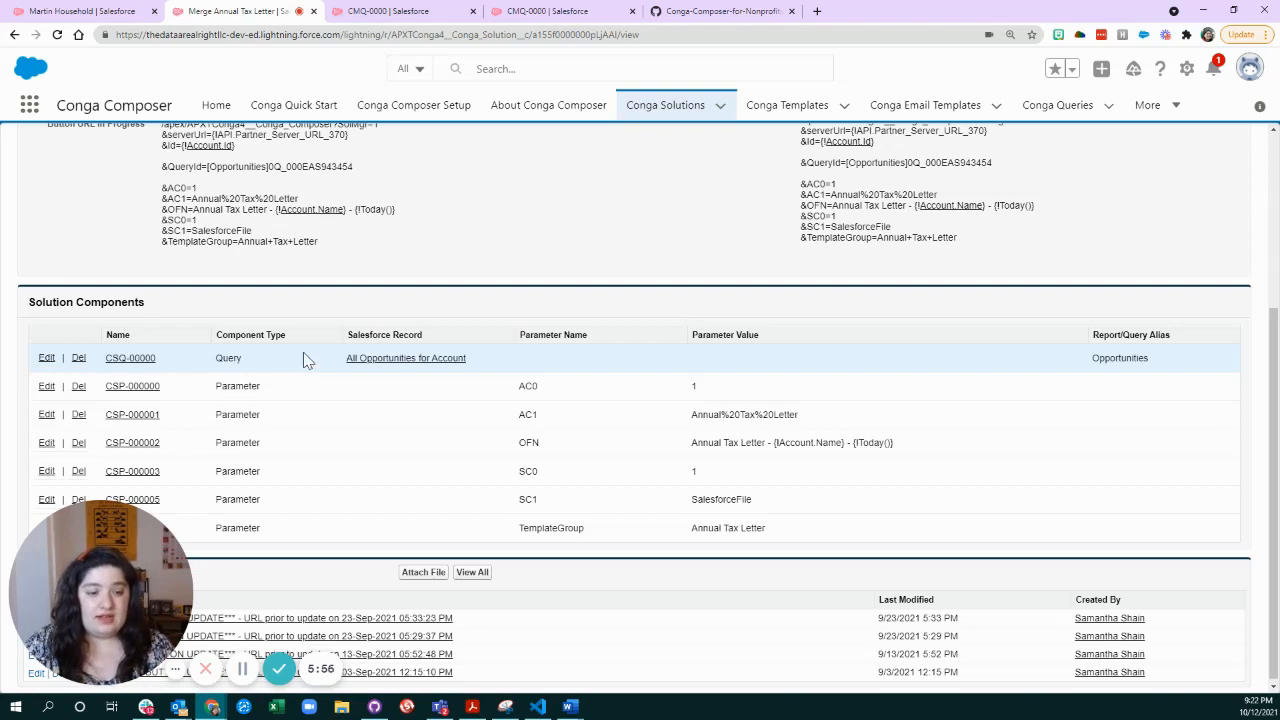
scroll(305, 360, down, 1)
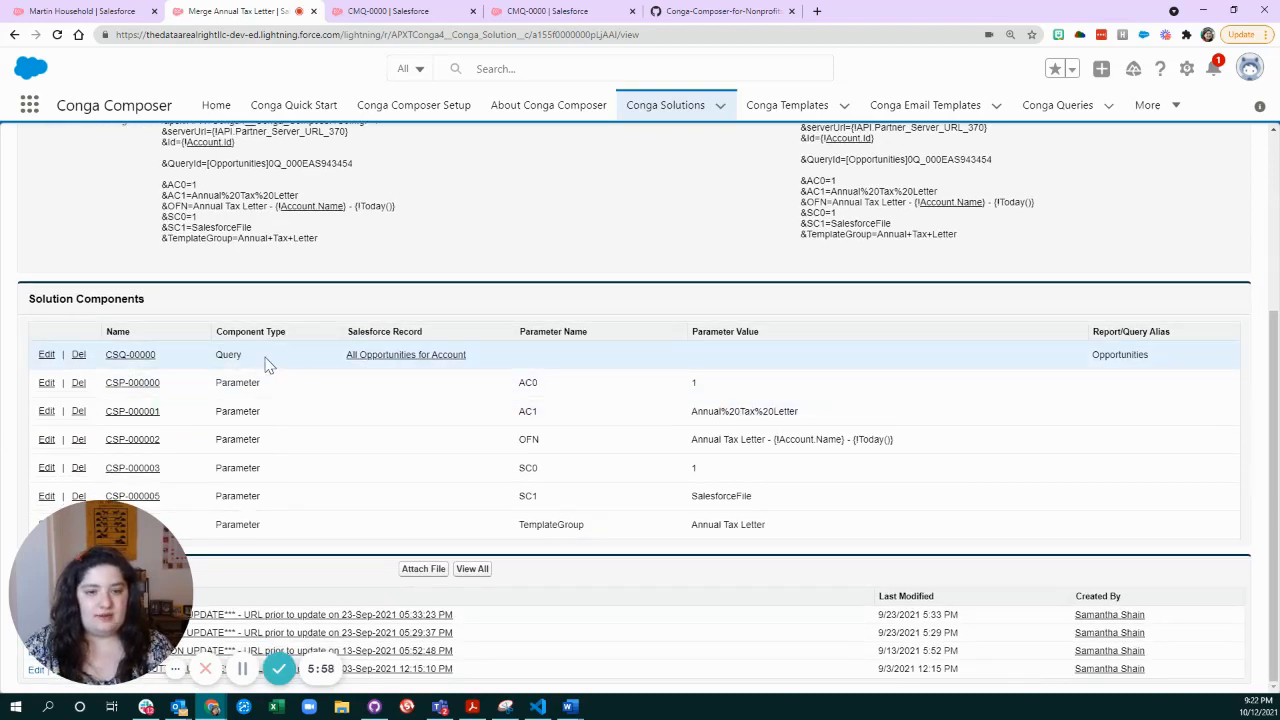
scroll(450, 420, up, 3)
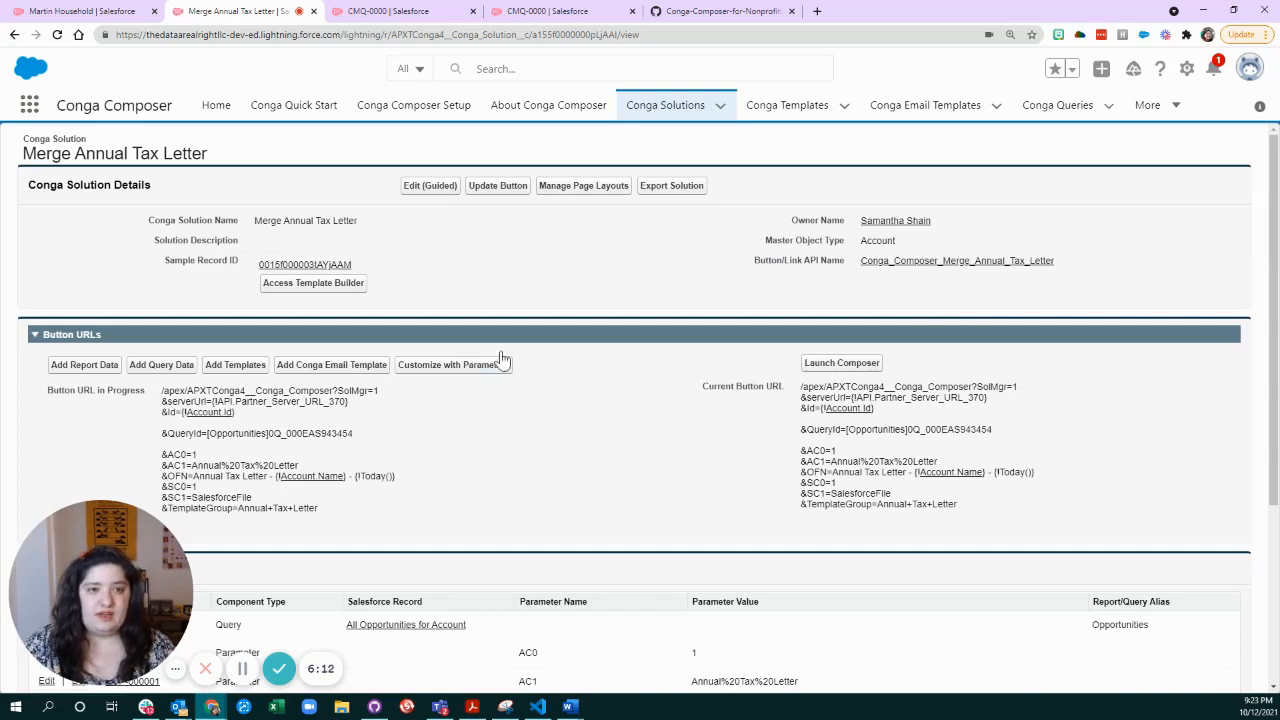
From the Conga Templates list, open templates CMT-00001 and CMT-00000 in separate browser tabs and view CMT-00001.
click(806, 112)
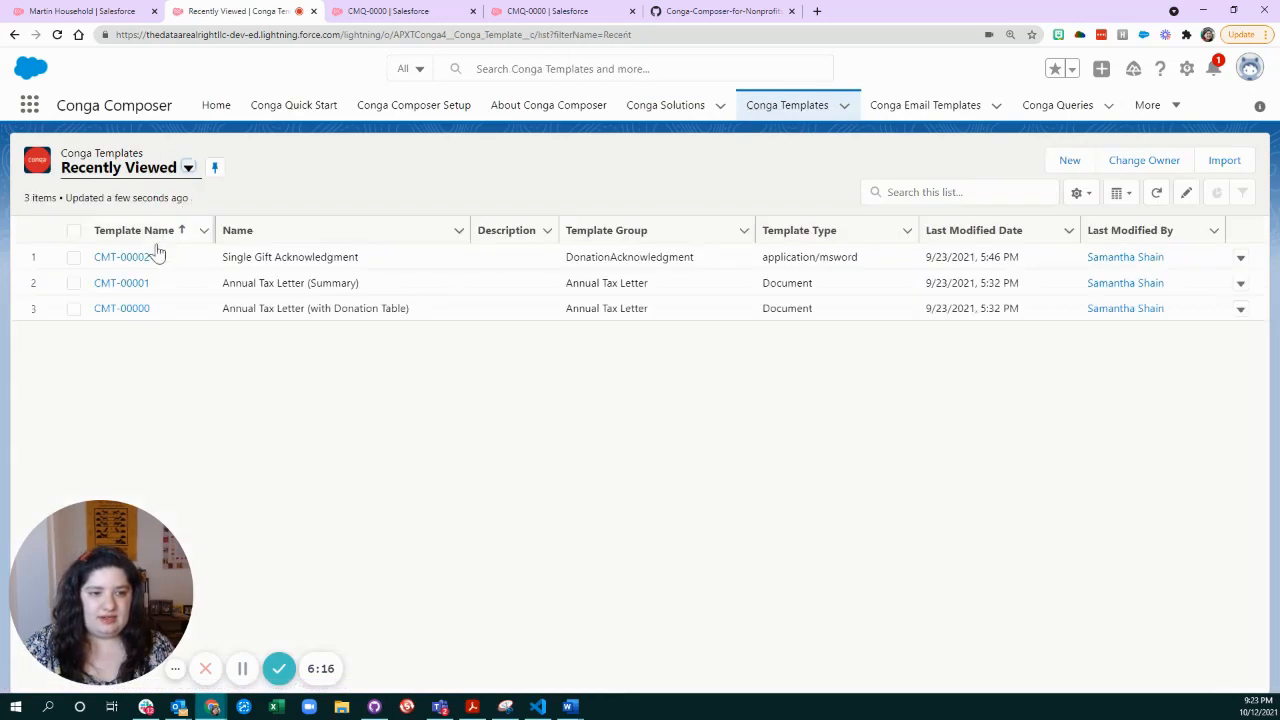
right_click(112, 285)
click(165, 295)
right_click(130, 311)
click(183, 318)
click(545, 13)
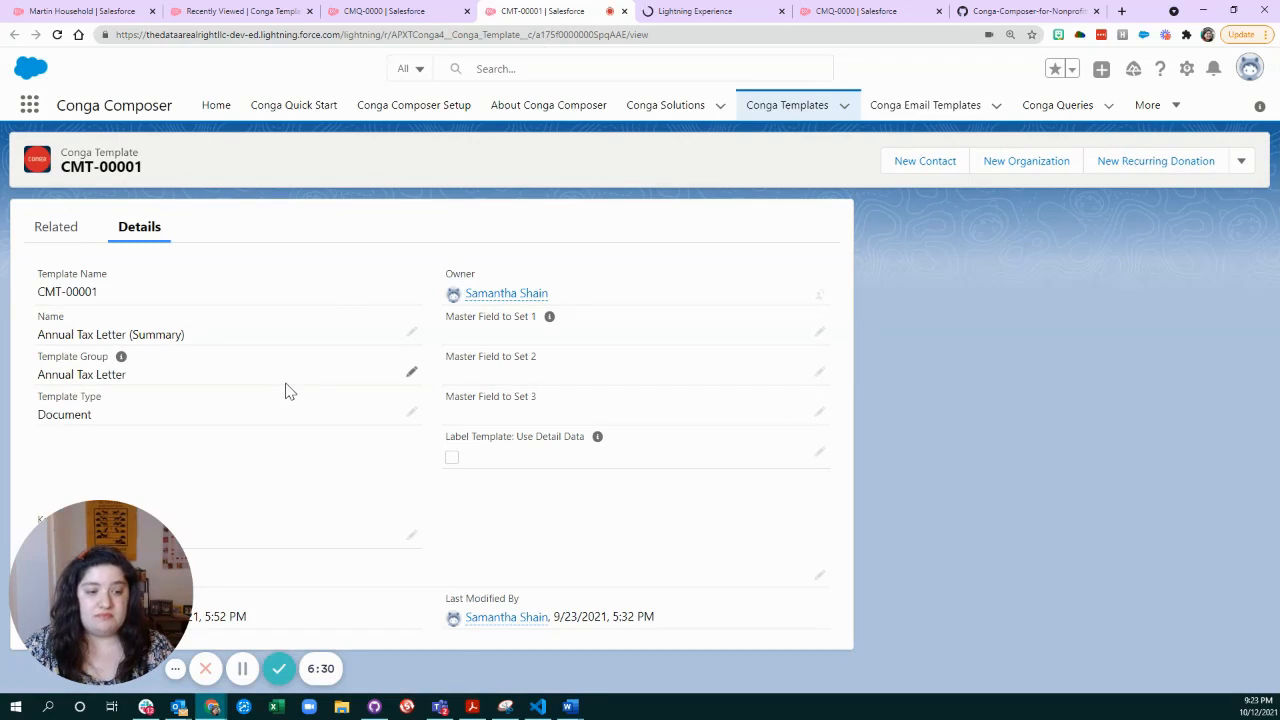
Check the Annual Tax Letter (Summary) template's attached file and its Template Group field, leaving the record unedited.
click(58, 226)
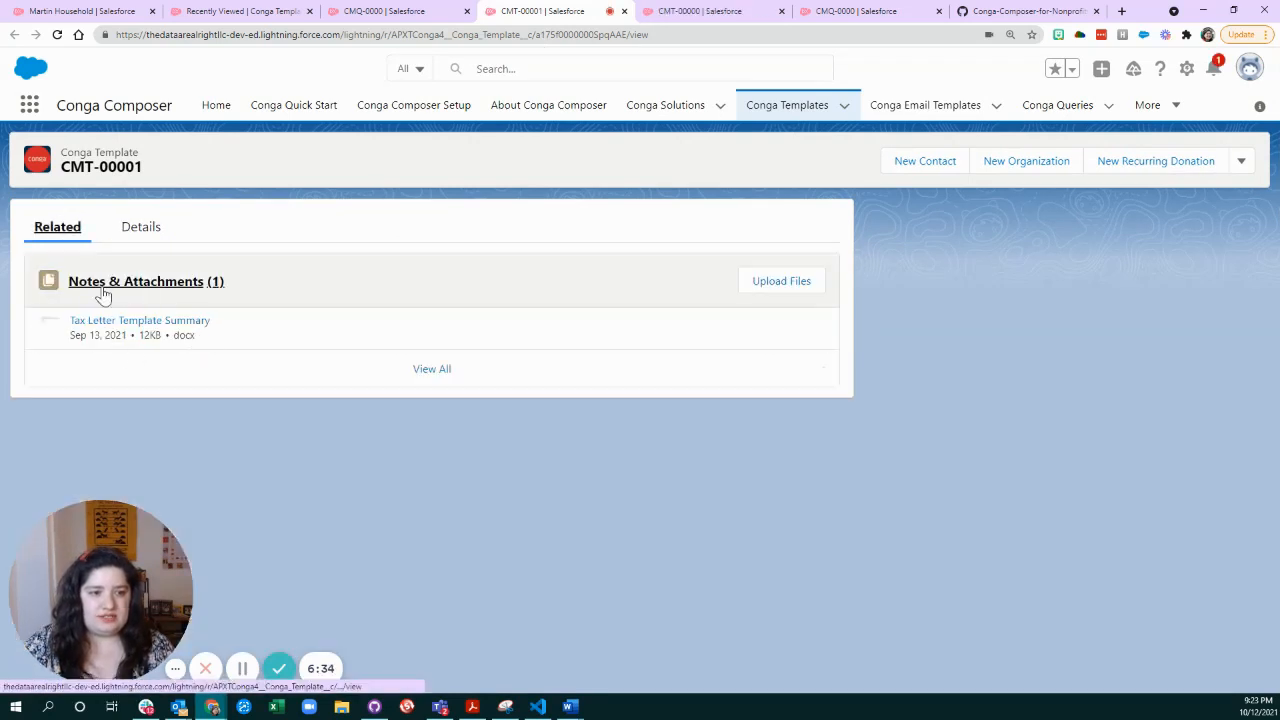
click(139, 229)
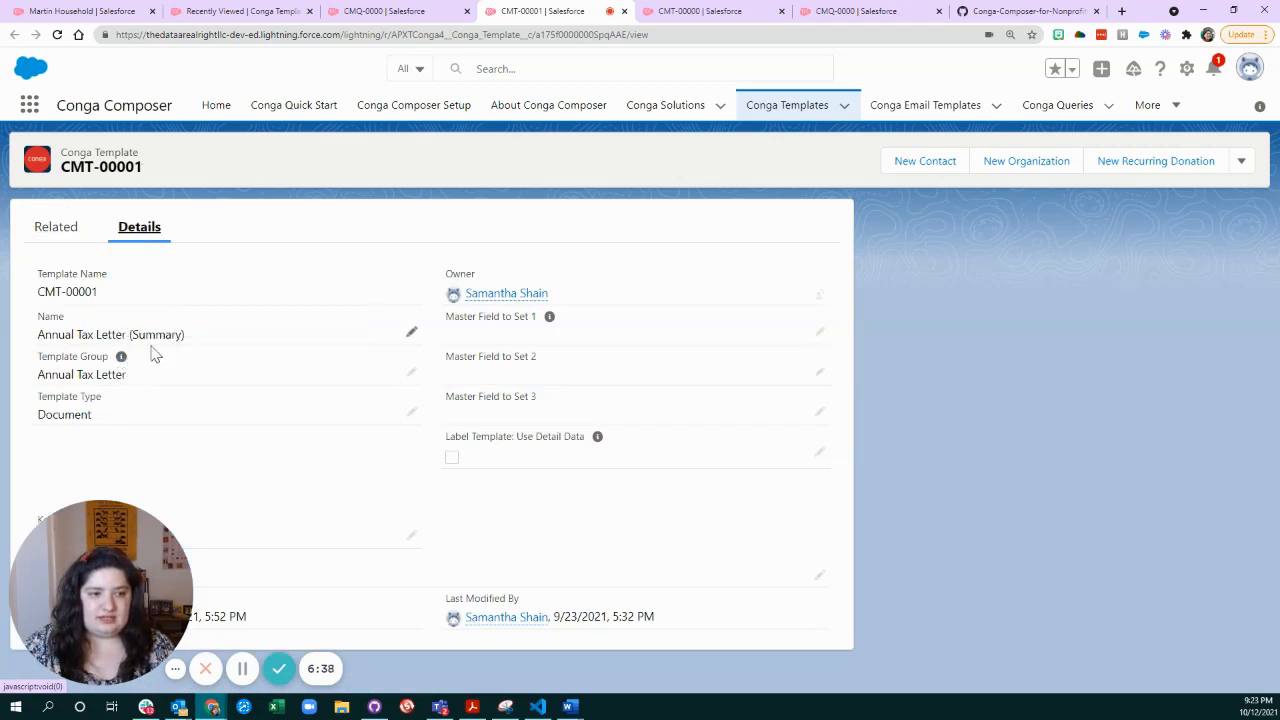
drag(42, 372, 138, 381)
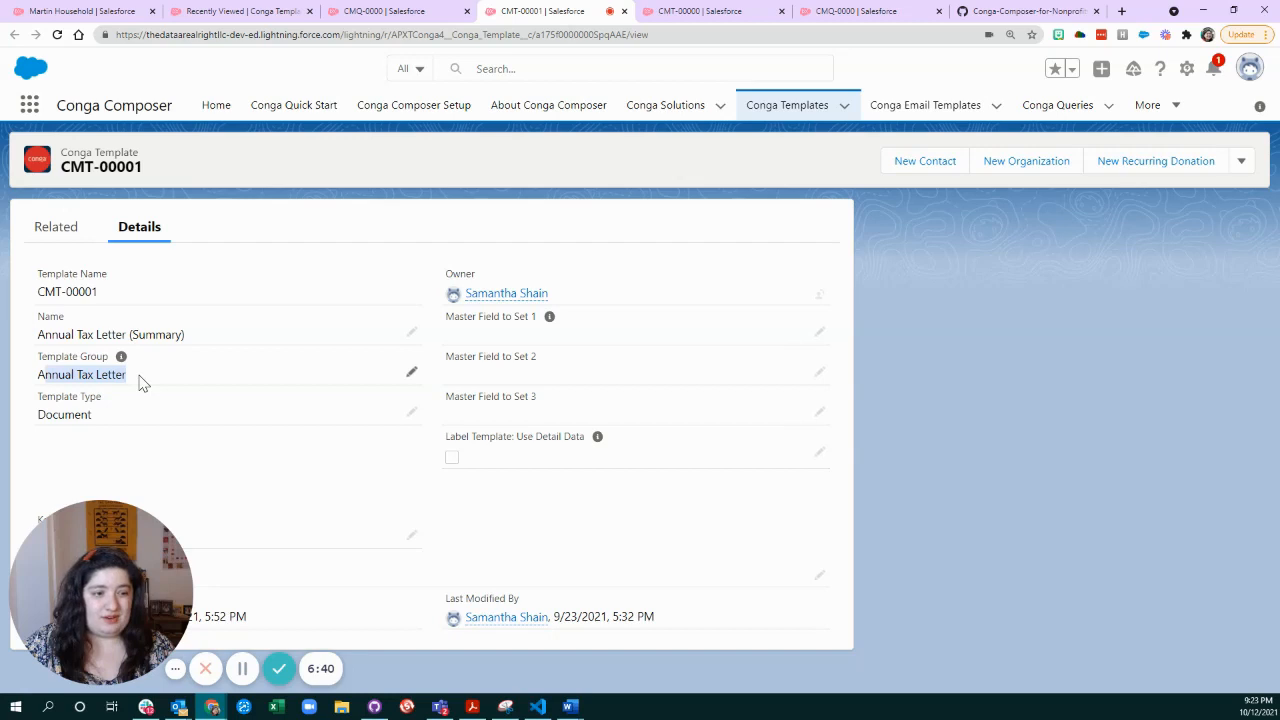
click(405, 373)
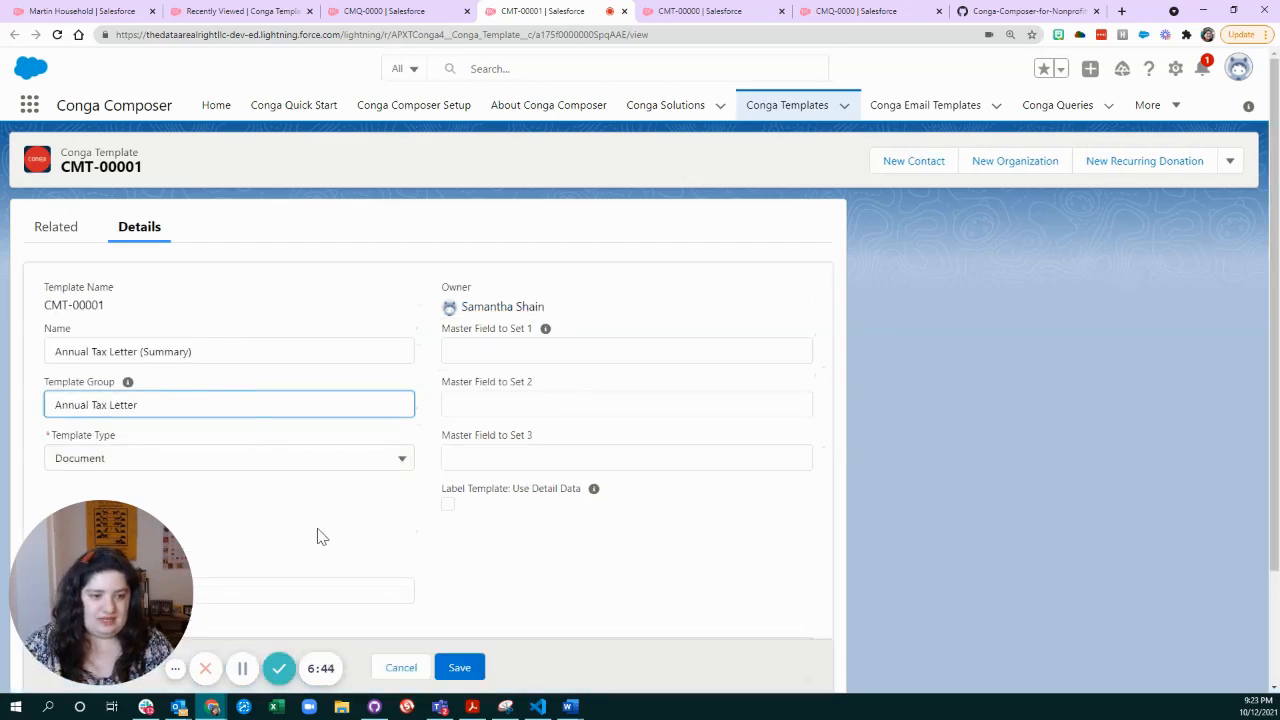
click(392, 667)
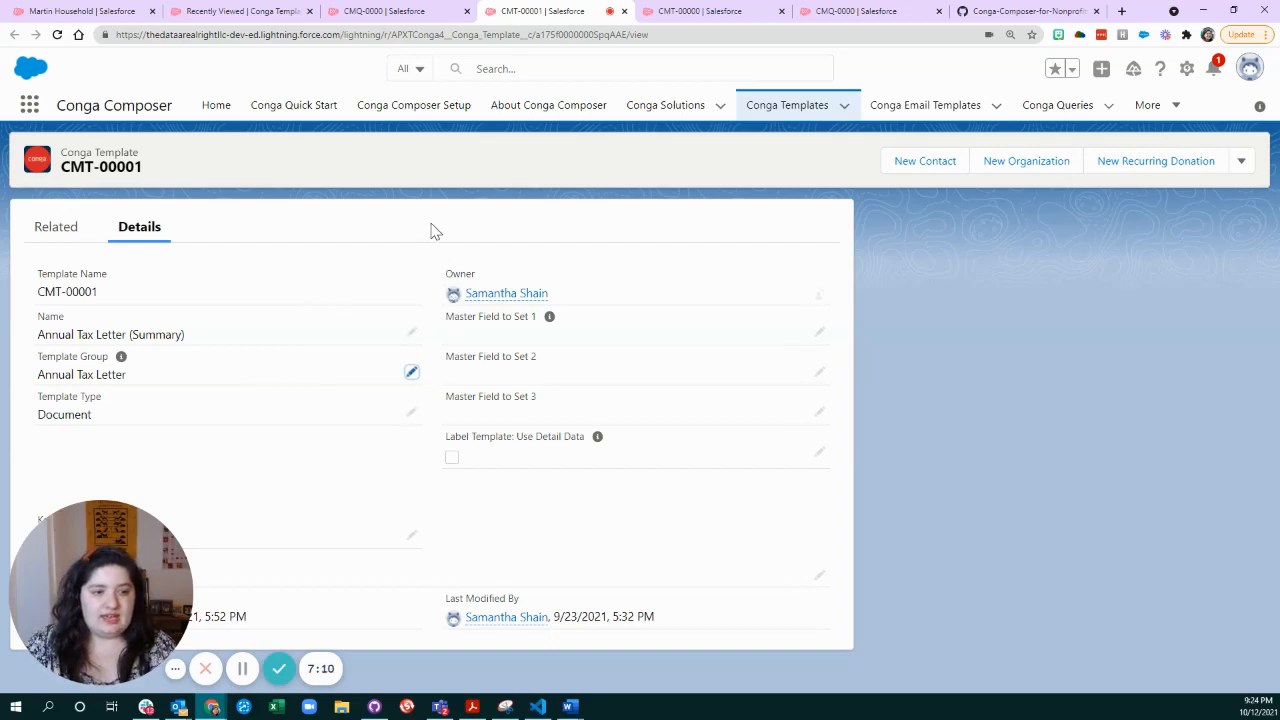
Reopen the Merge Annual Tax Letter record from the recent Conga Solutions and look over its button URLs and solution components.
click(380, 12)
click(236, 12)
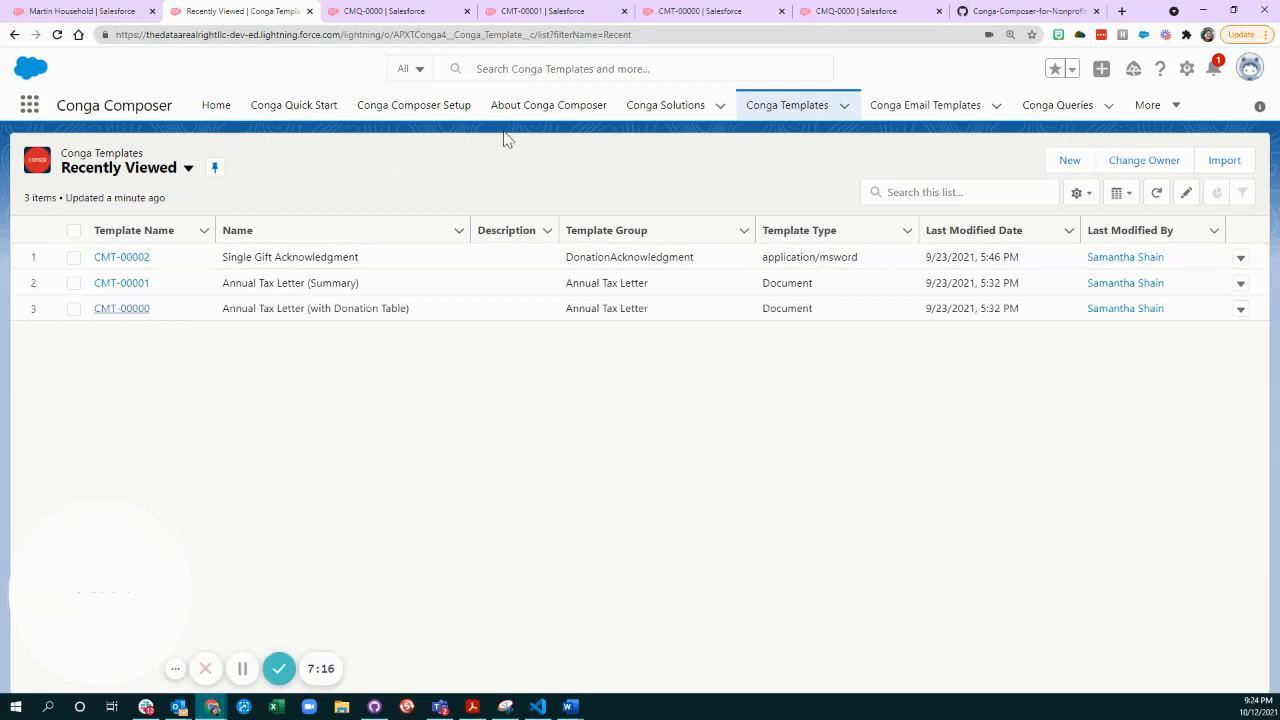
click(721, 108)
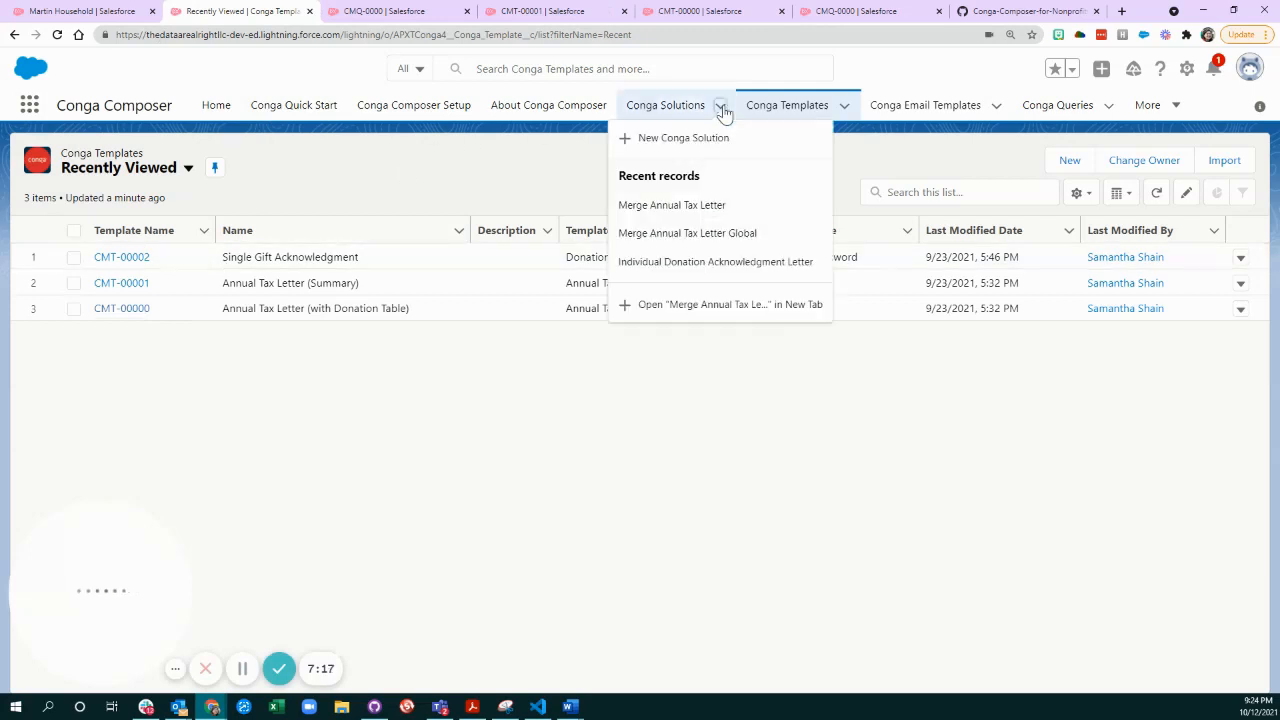
click(740, 212)
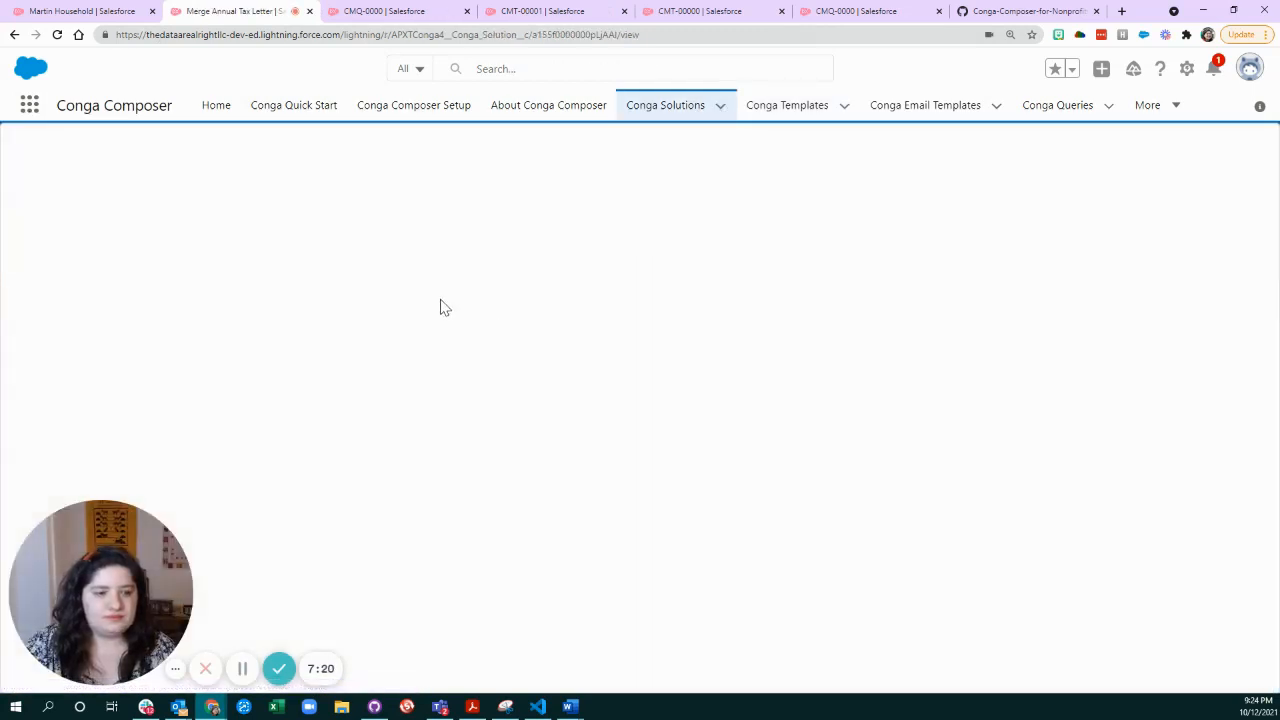
scroll(364, 372, down, 2)
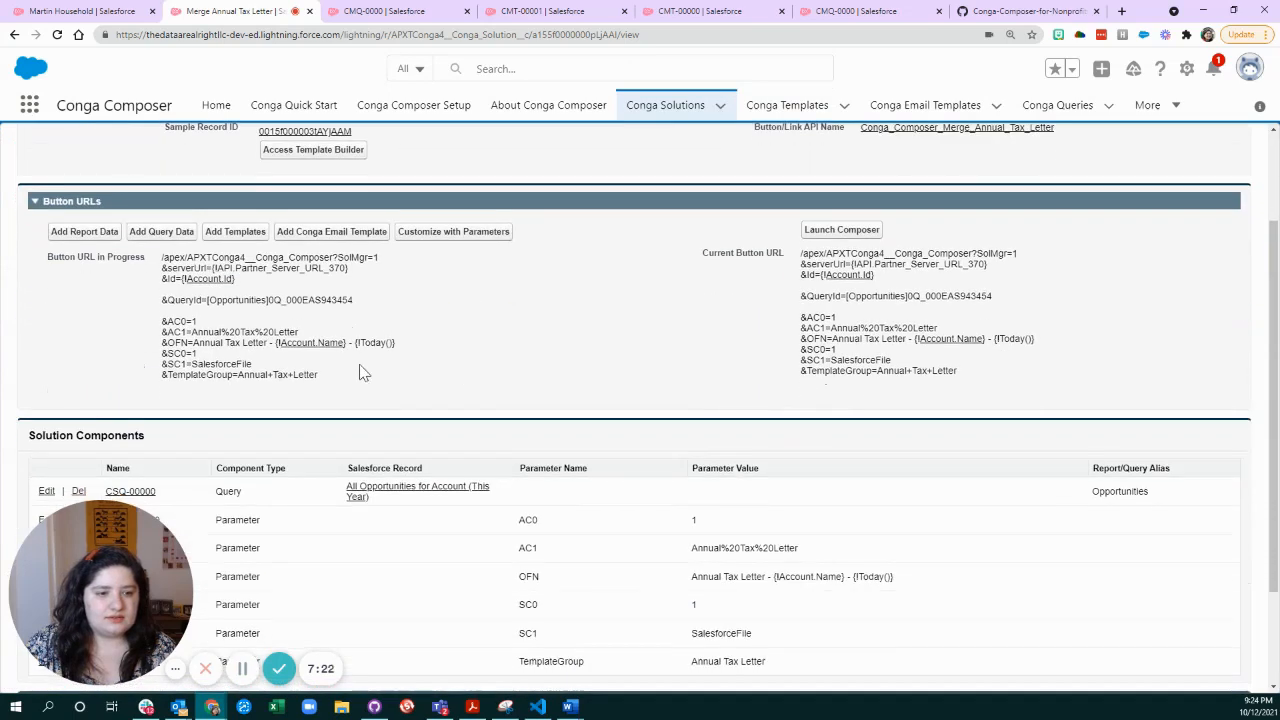
scroll(385, 380, down, 2)
scroll(545, 378, up, 3)
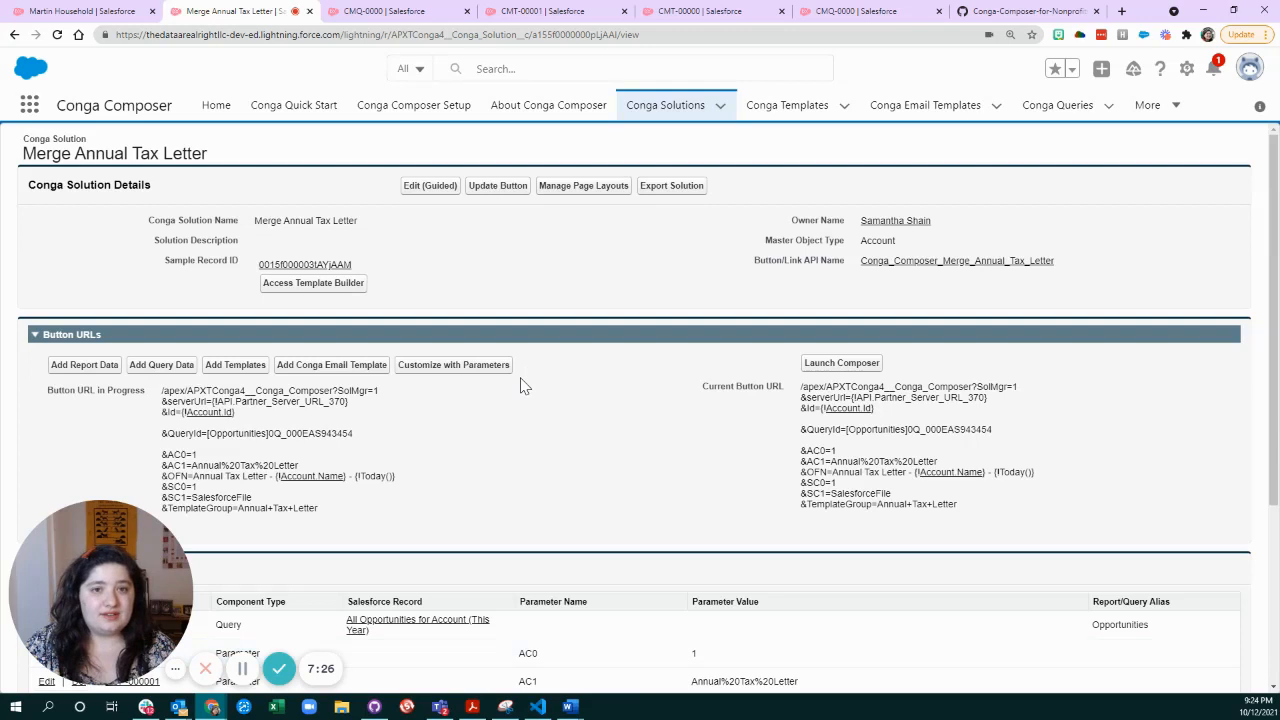
Switch to the Conga-Composer-for-Nonprofits GitHub repository, read 1. Overview.md, and return to the Annual-Tax-Letter-Single-Record folder.
click(1030, 12)
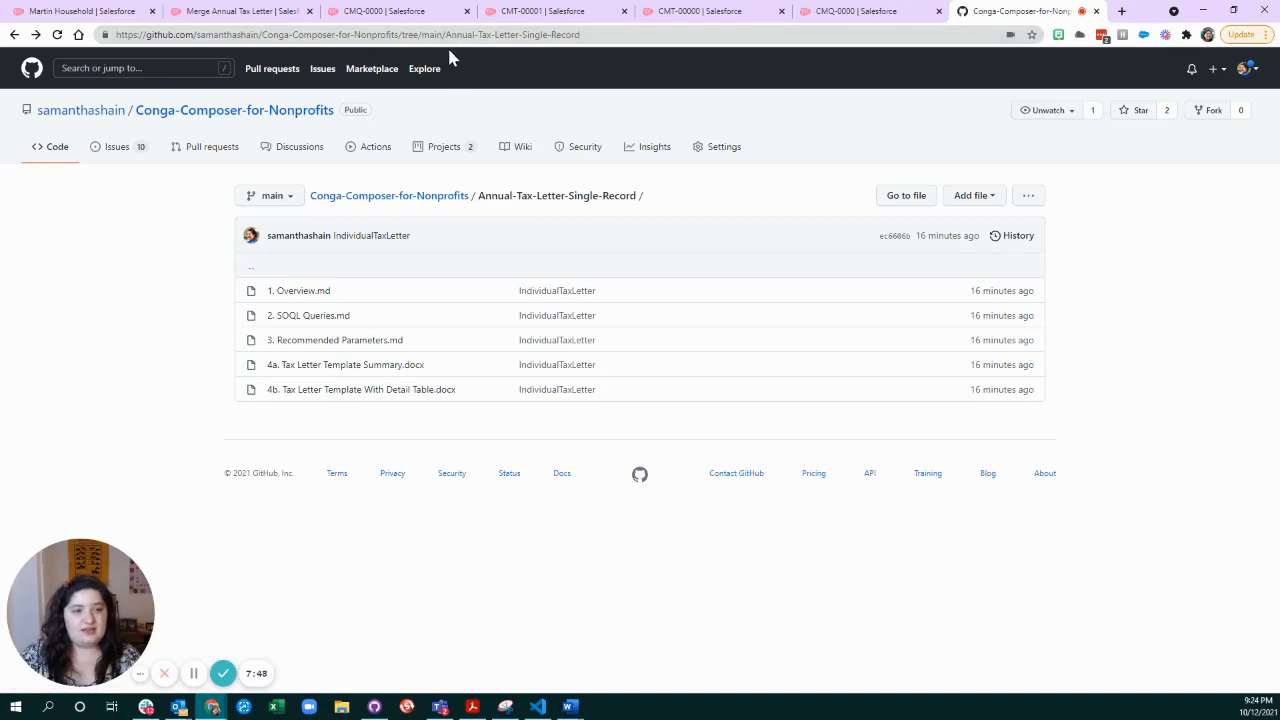
click(300, 291)
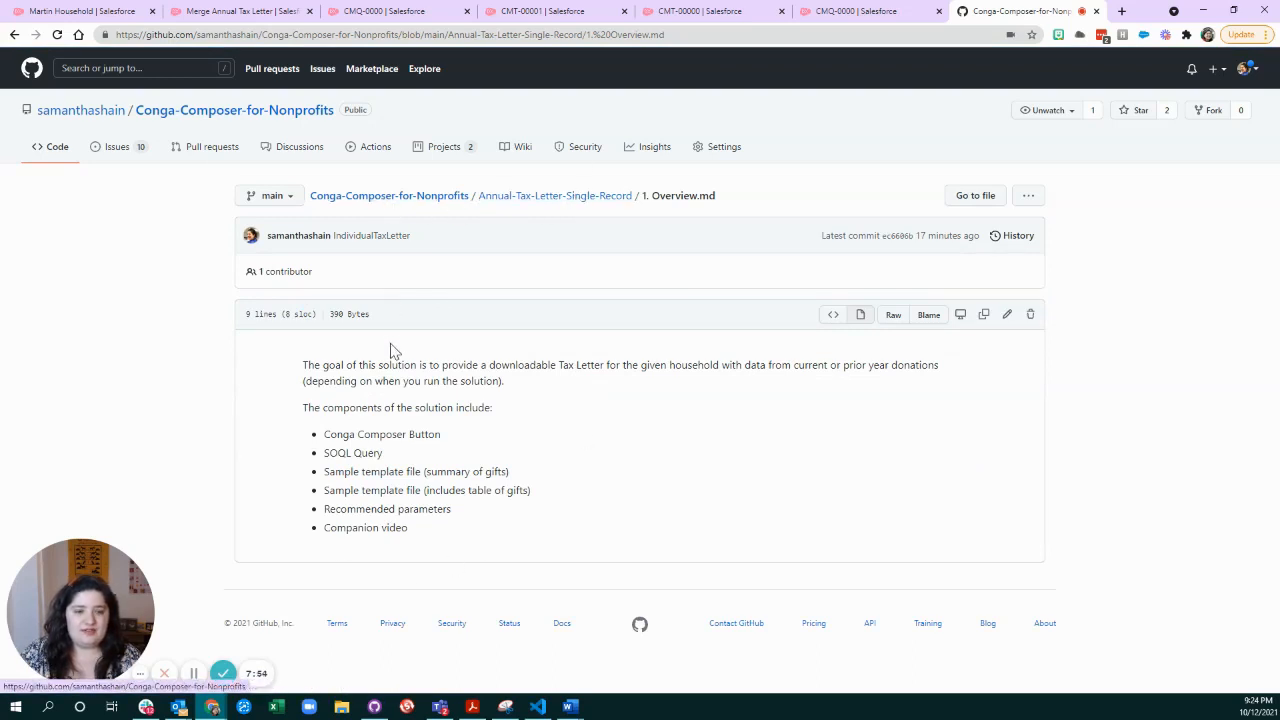
click(418, 196)
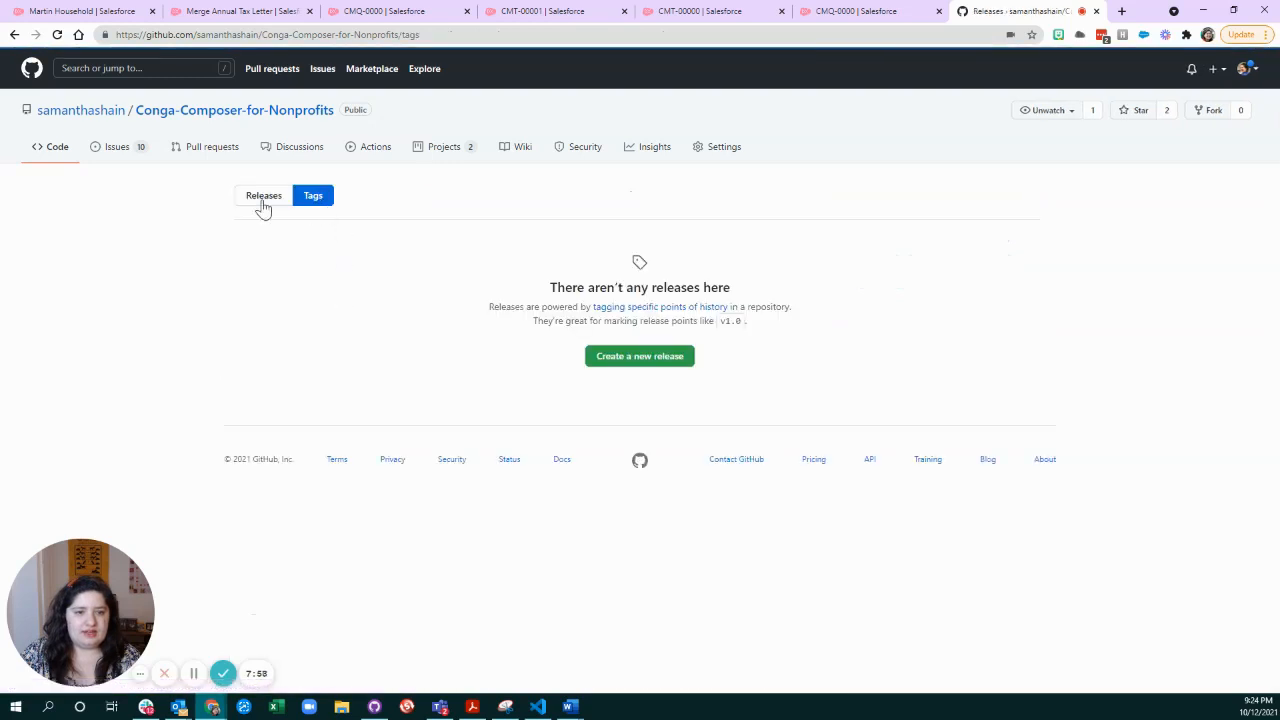
click(236, 112)
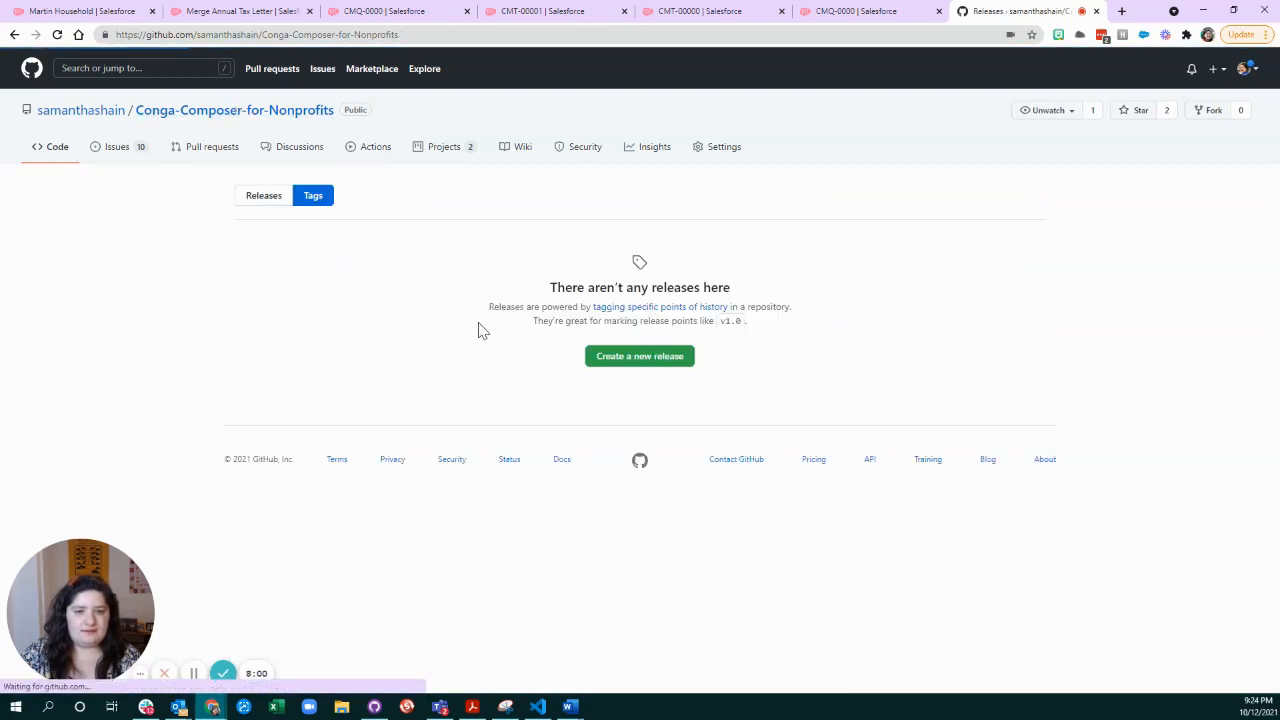
click(337, 316)
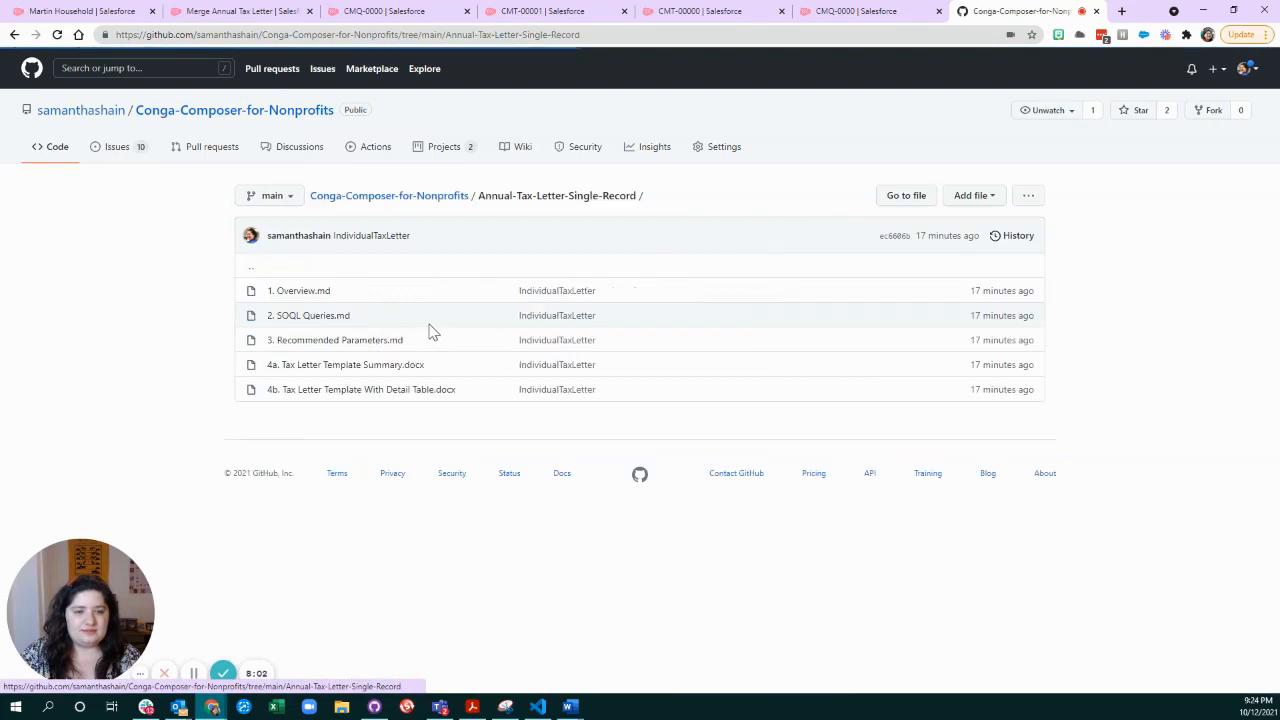
Read 2. SOQL Queries.md, highlighting the sample SELECT query, and view 3. Recommended Parameters.md.
click(312, 318)
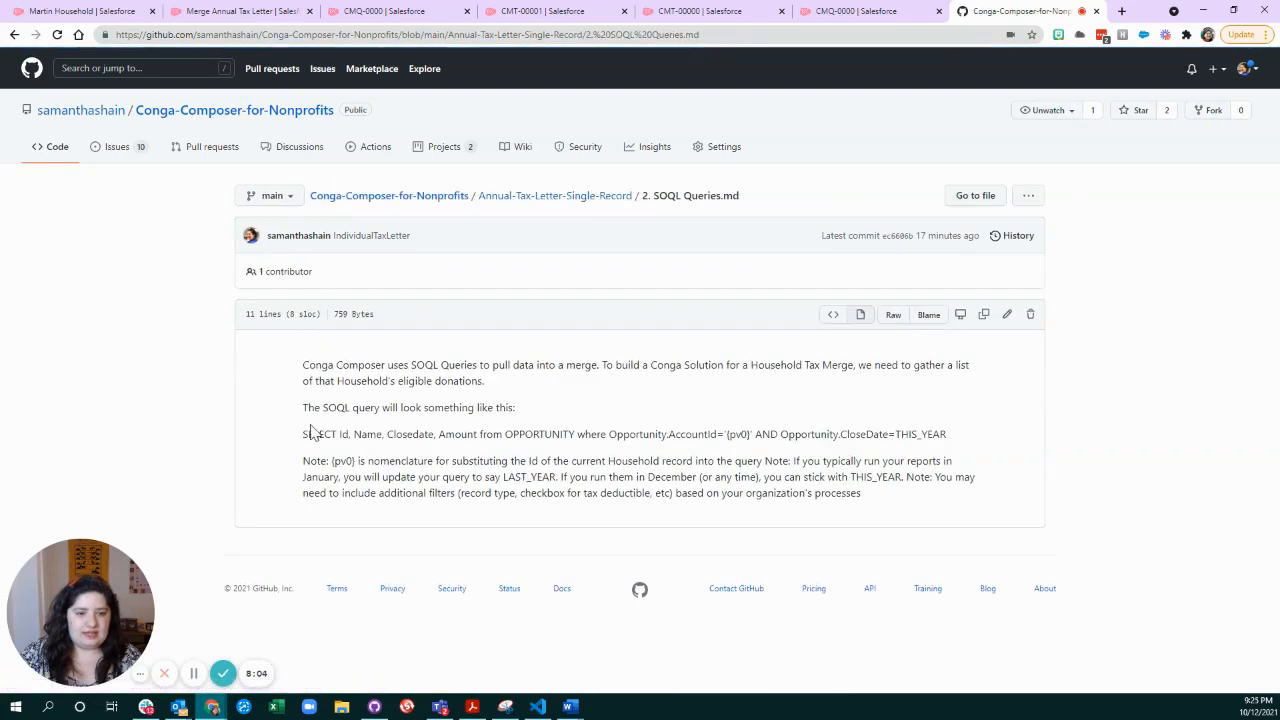
drag(304, 434, 951, 443)
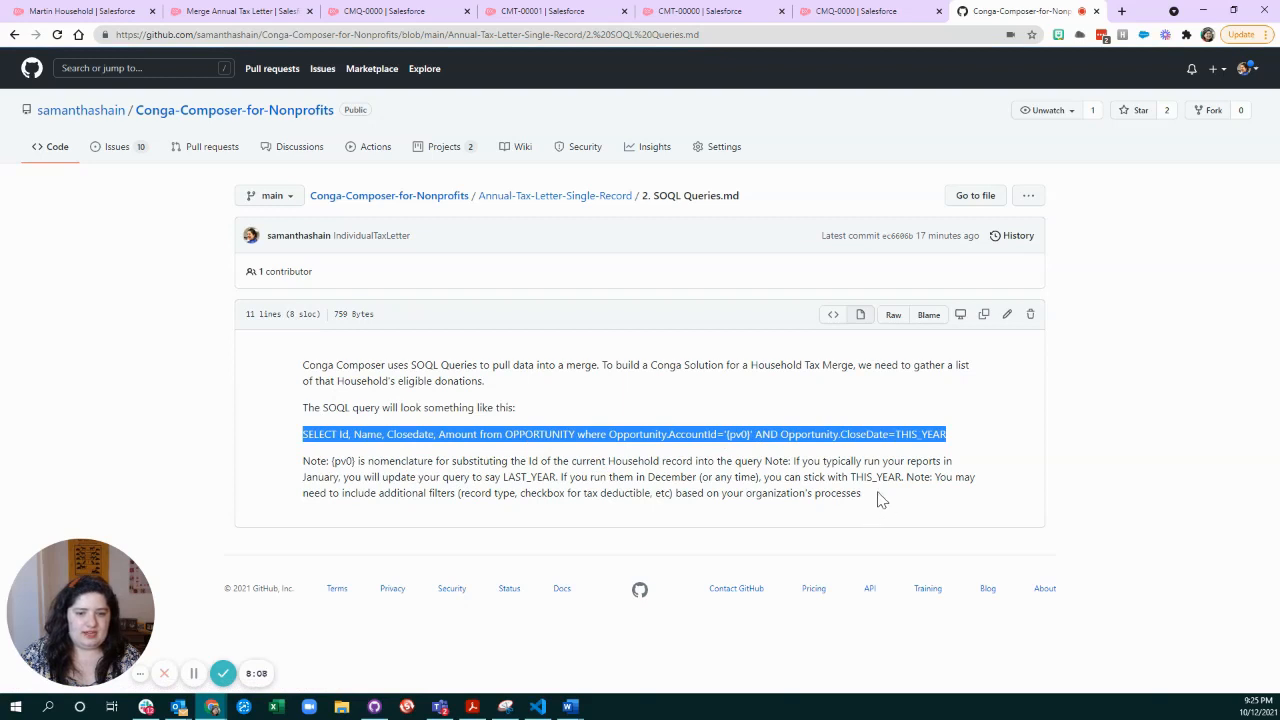
click(578, 200)
click(318, 340)
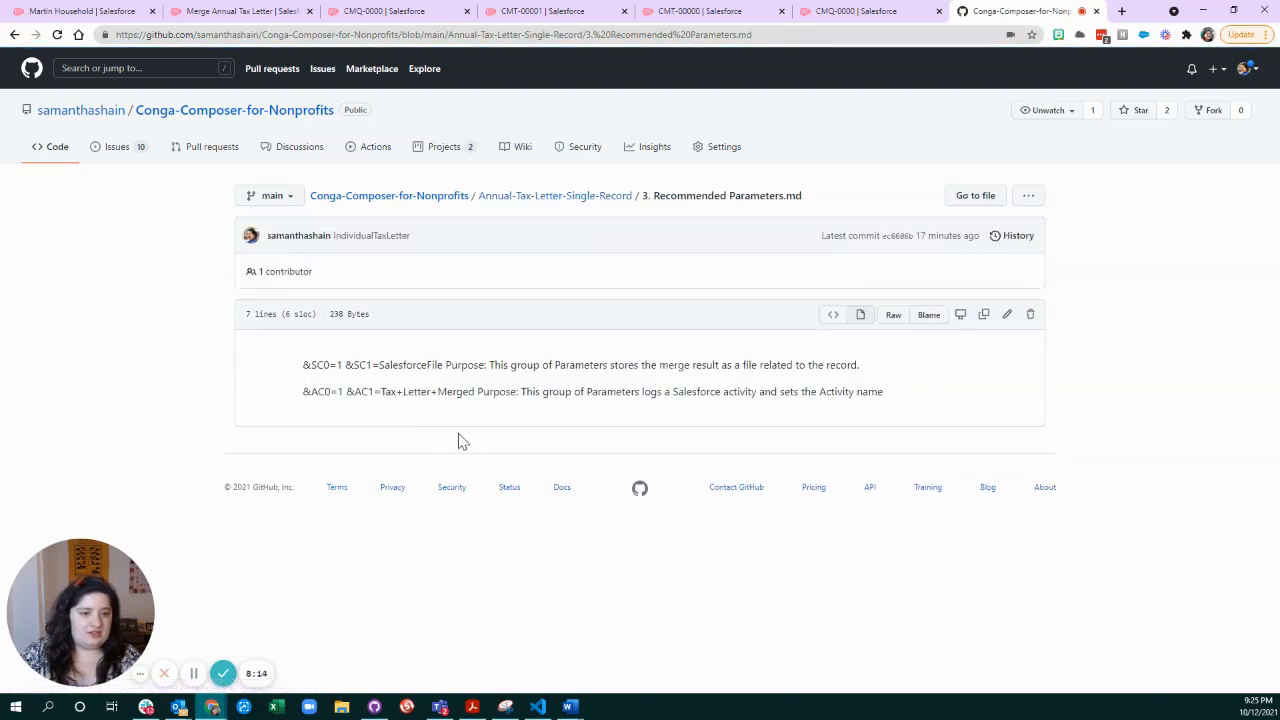
Download 4b. Tax Letter Template With Detail Table.docx, open it in Word with editing enabled, and minimize the Word windows after reviewing it.
click(588, 197)
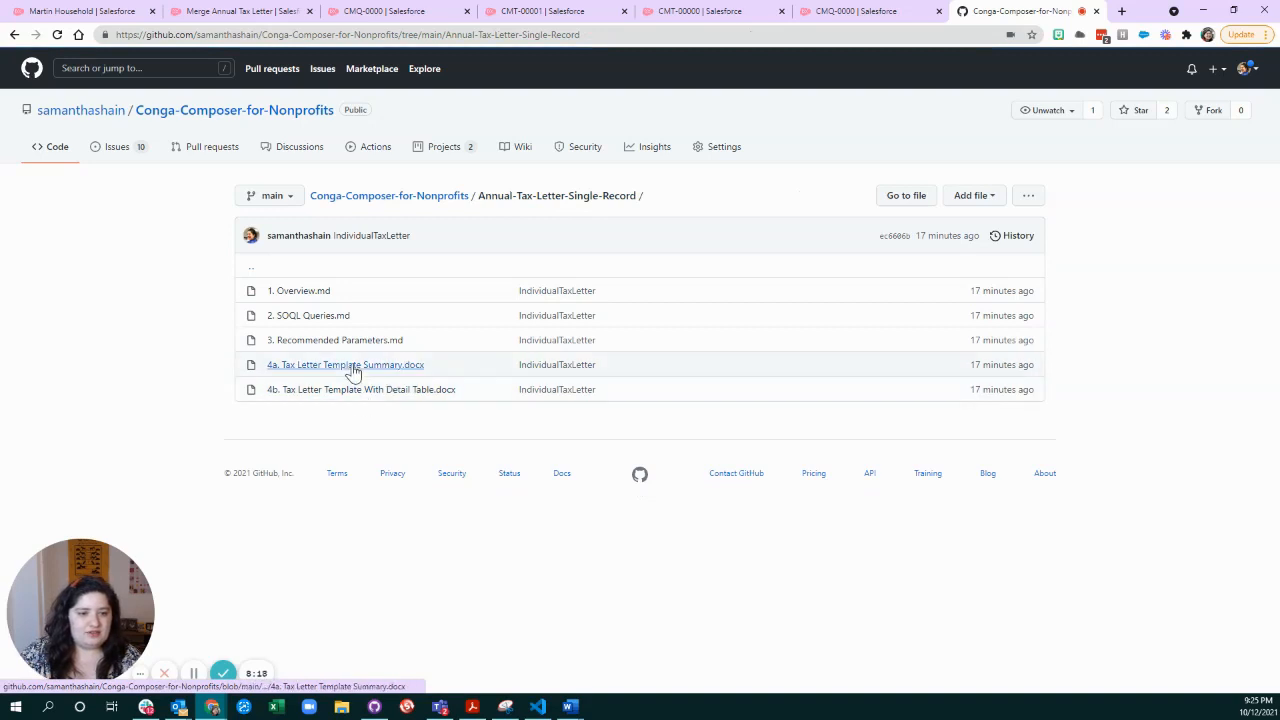
click(442, 392)
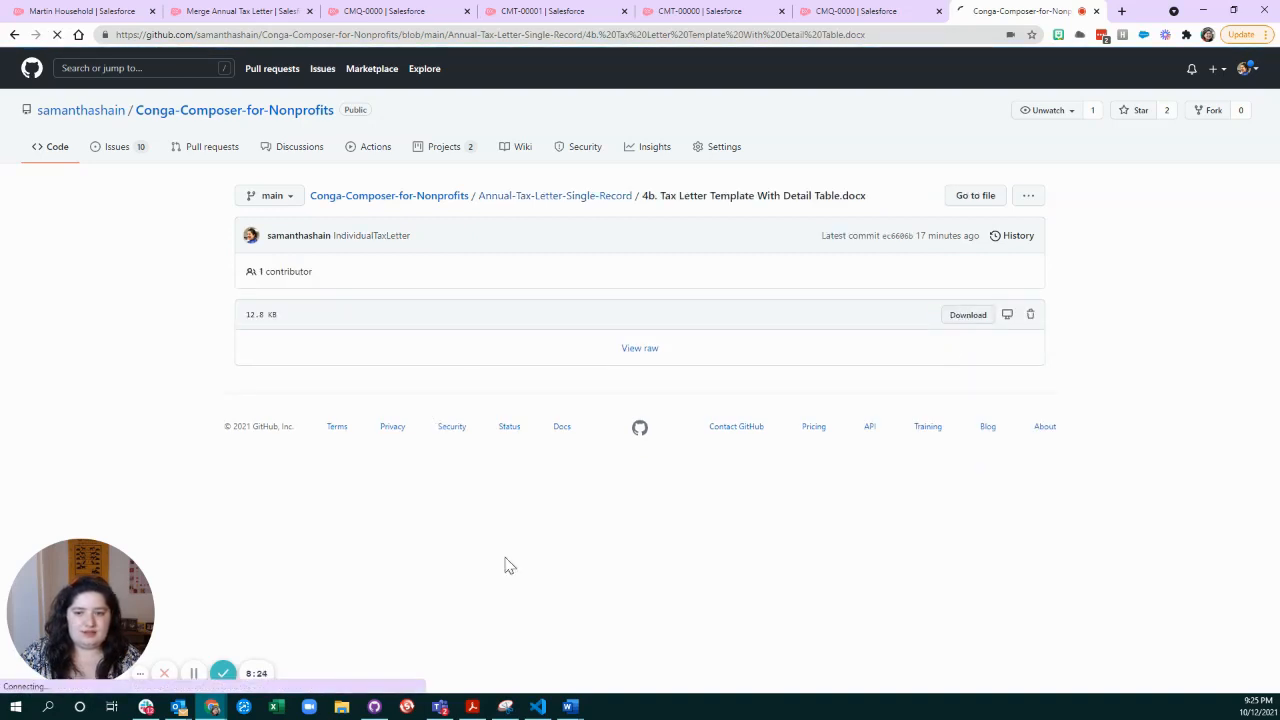
click(71, 673)
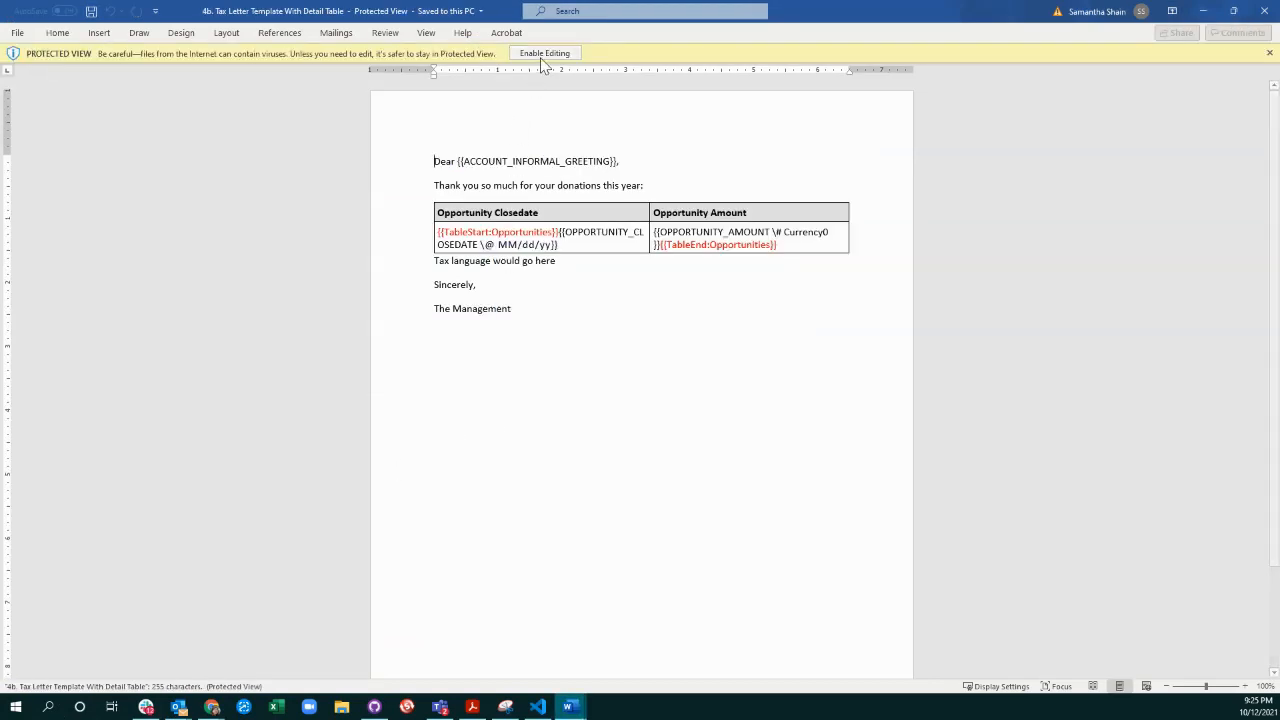
click(544, 53)
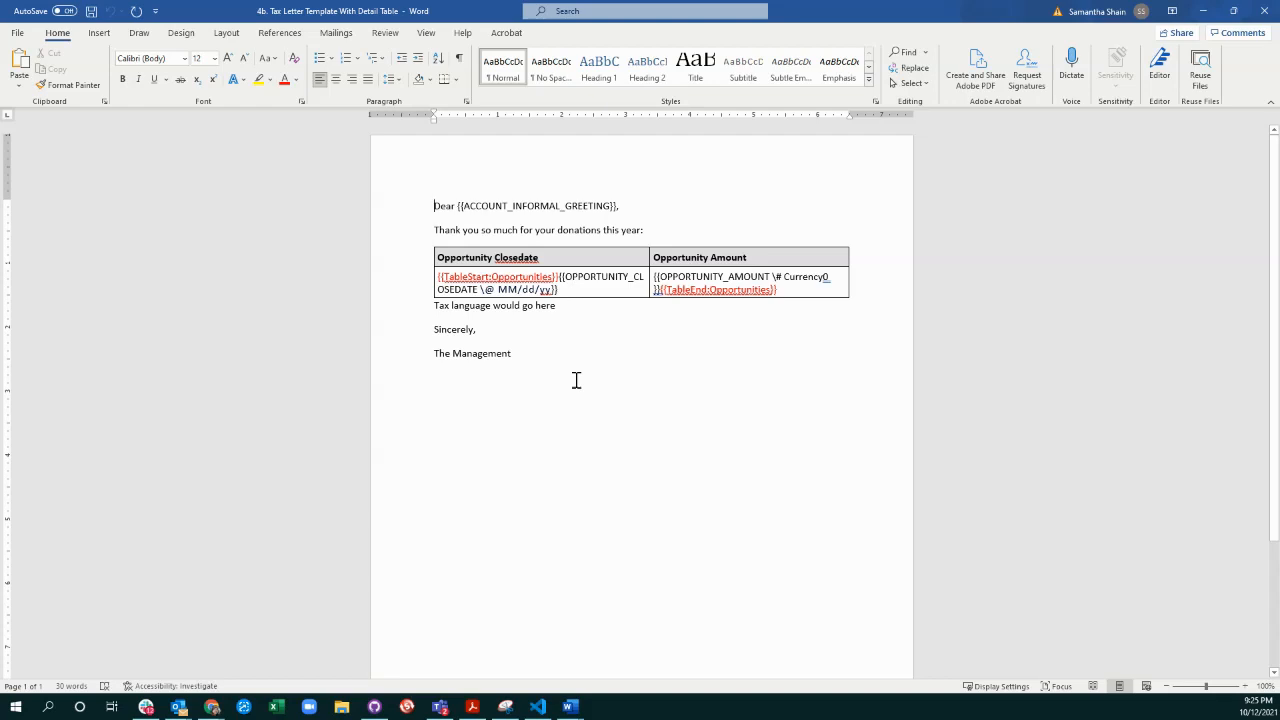
click(1206, 15)
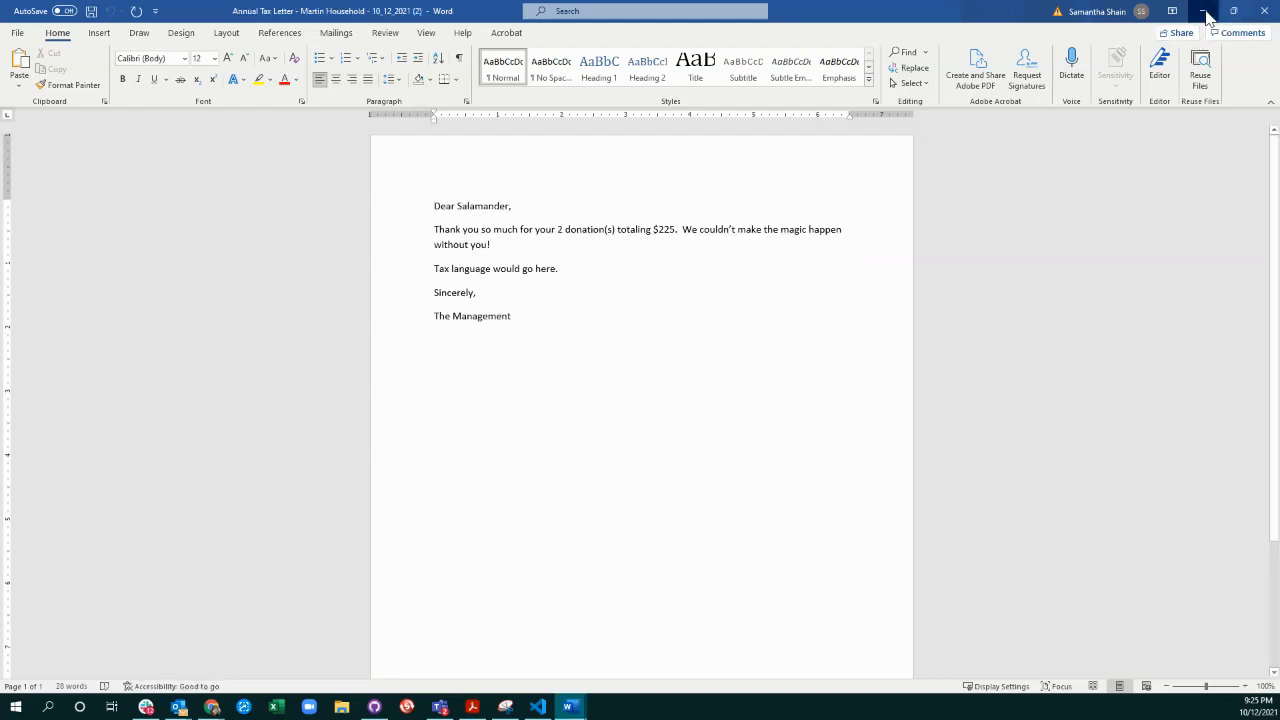
click(1206, 15)
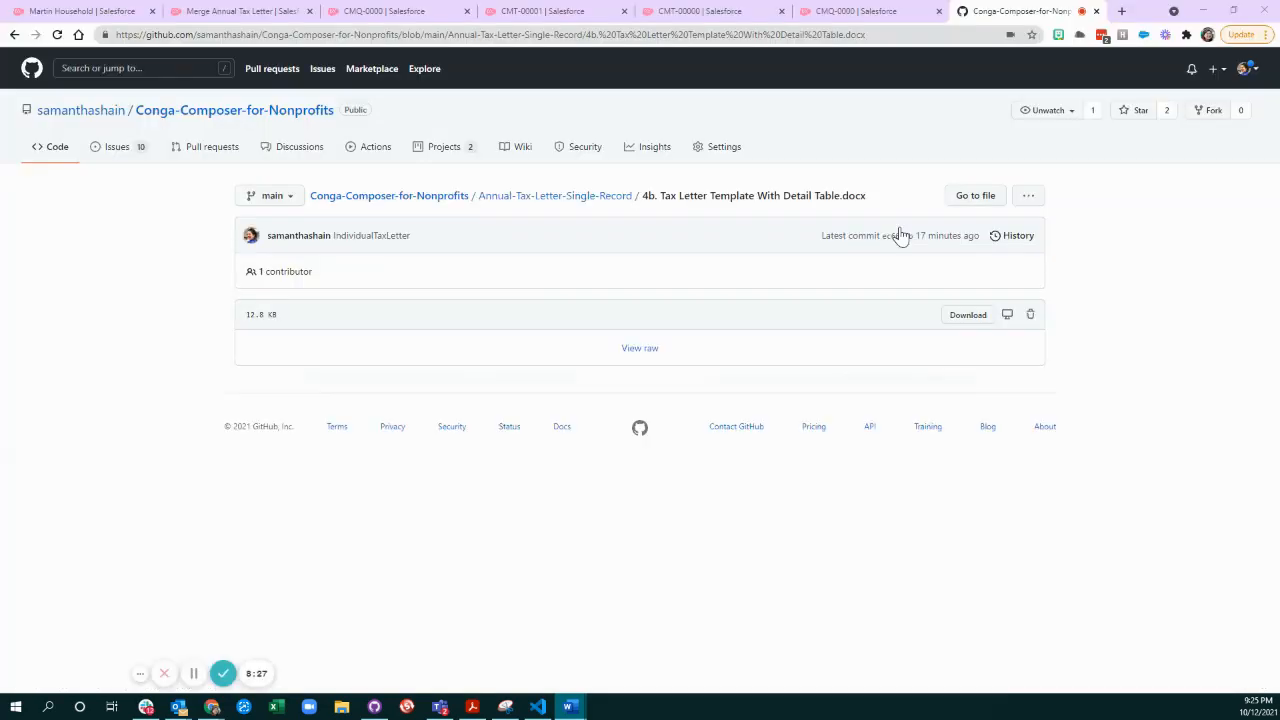